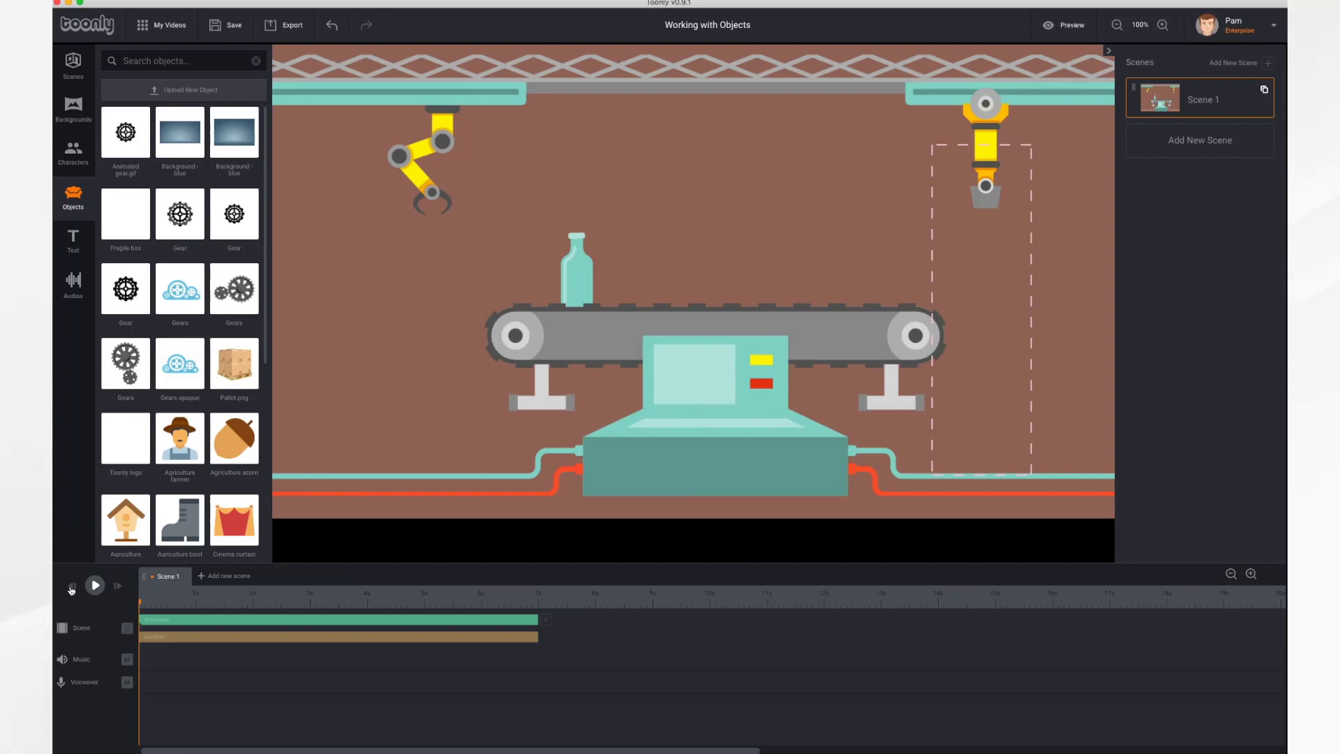
Open the object library and search it for 'fragile'
left_click(95, 585)
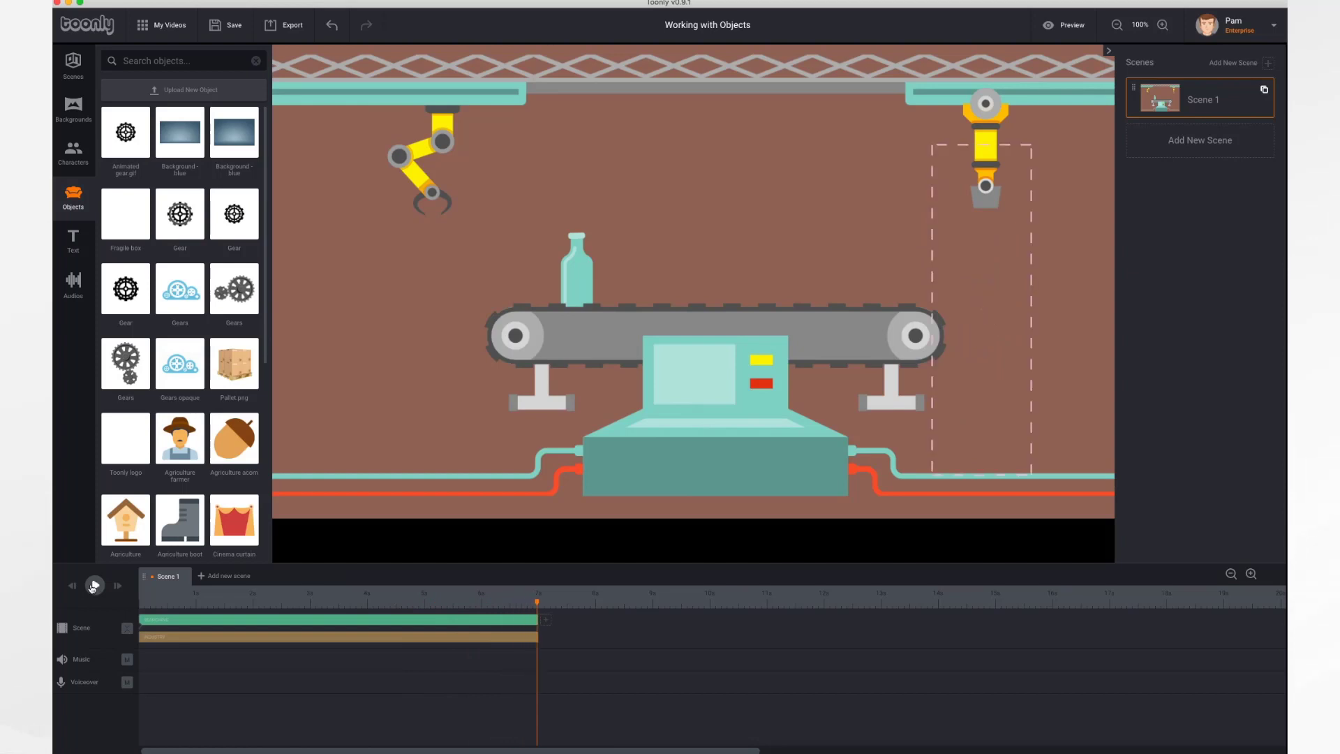
left_click(73, 201)
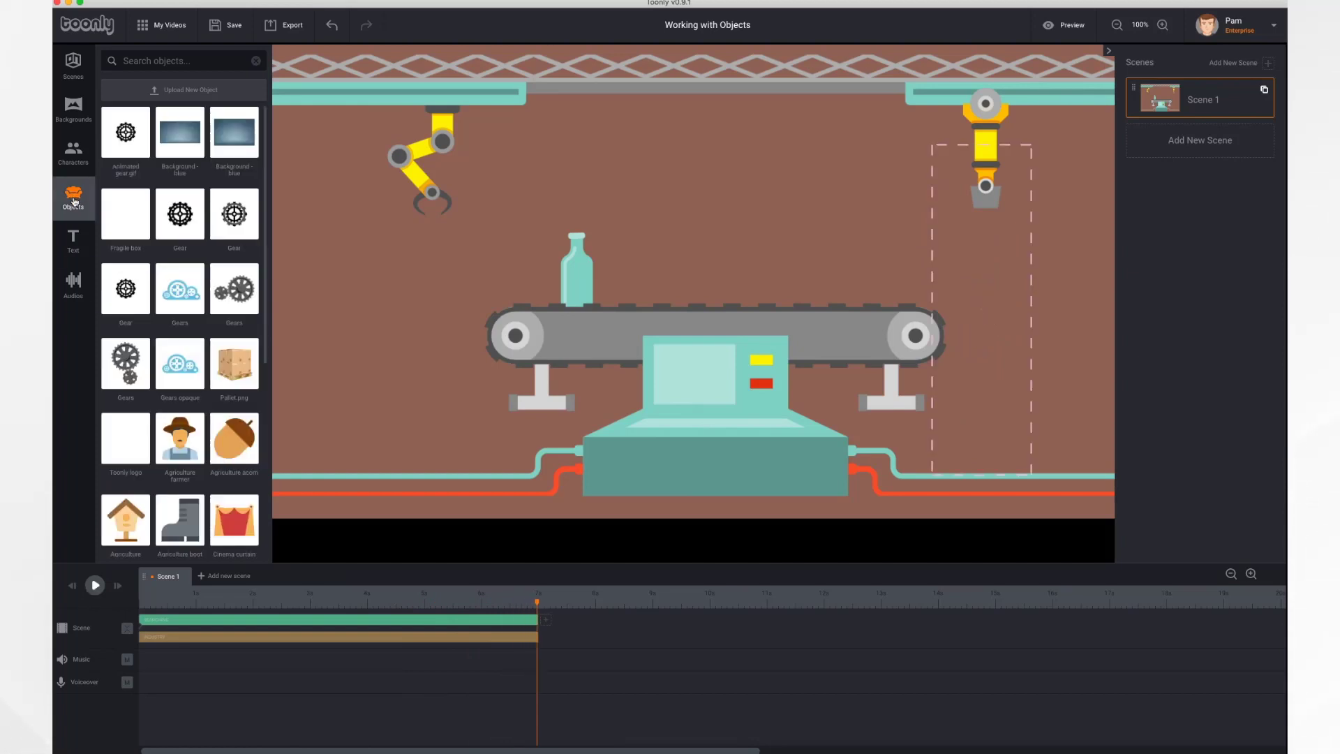
scroll(178, 331, "down", 2)
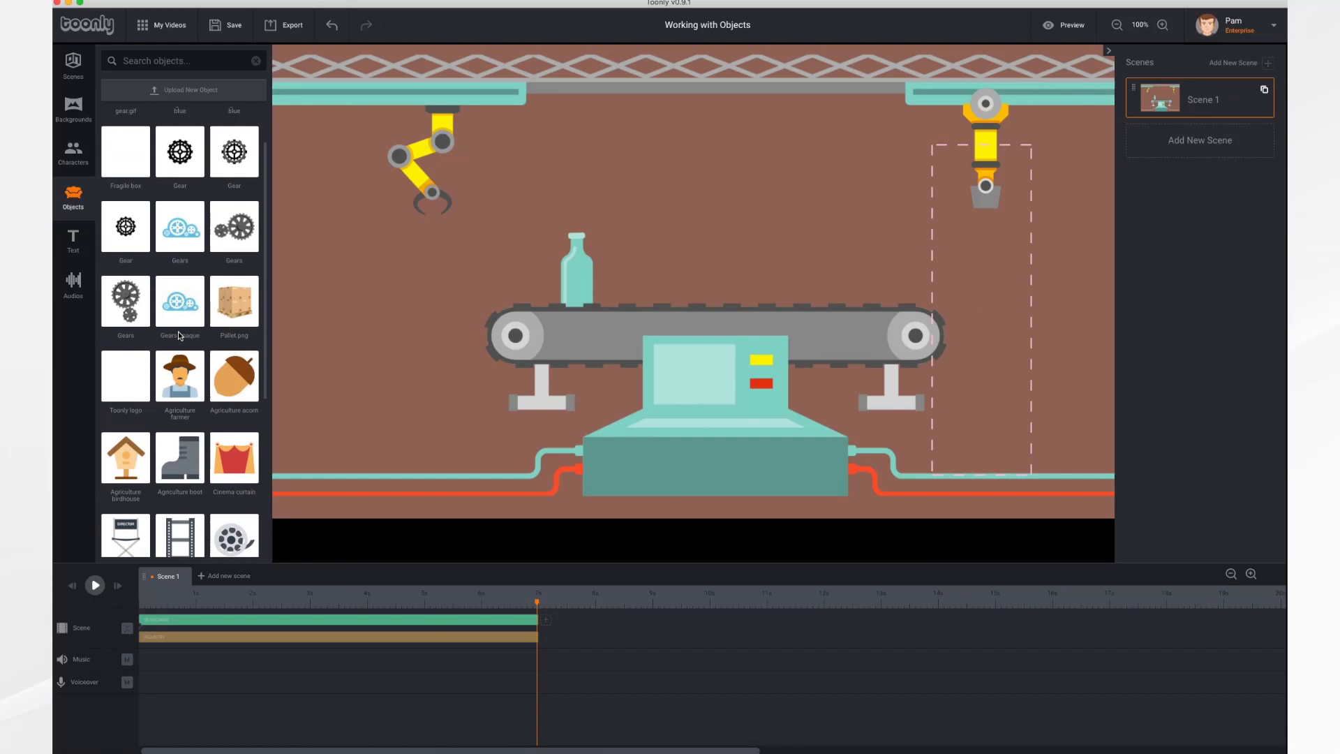
scroll(178, 330, "down", 2)
scroll(178, 331, "down", 1)
scroll(178, 331, "down", 4)
scroll(178, 330, "down", 2)
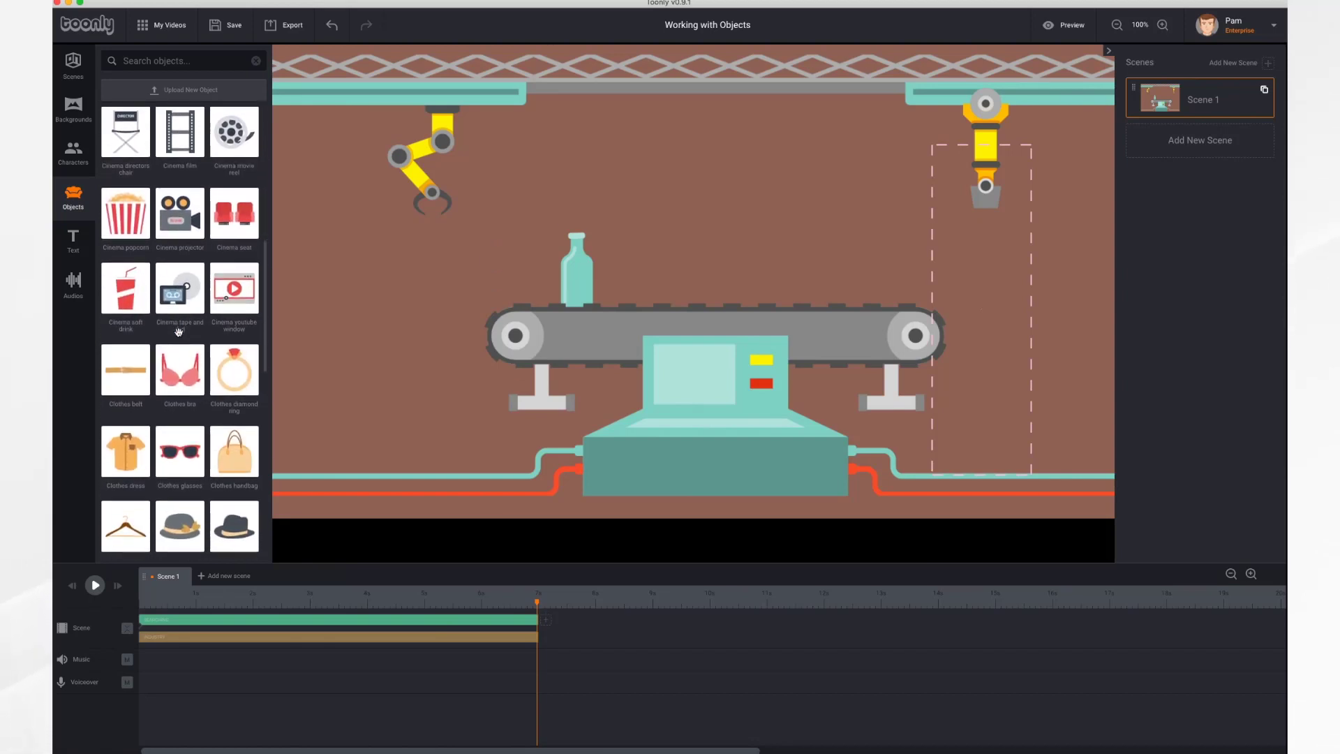
scroll(179, 331, "down", 5)
scroll(178, 331, "down", 2)
scroll(178, 330, "down", 4)
scroll(178, 330, "down", 1)
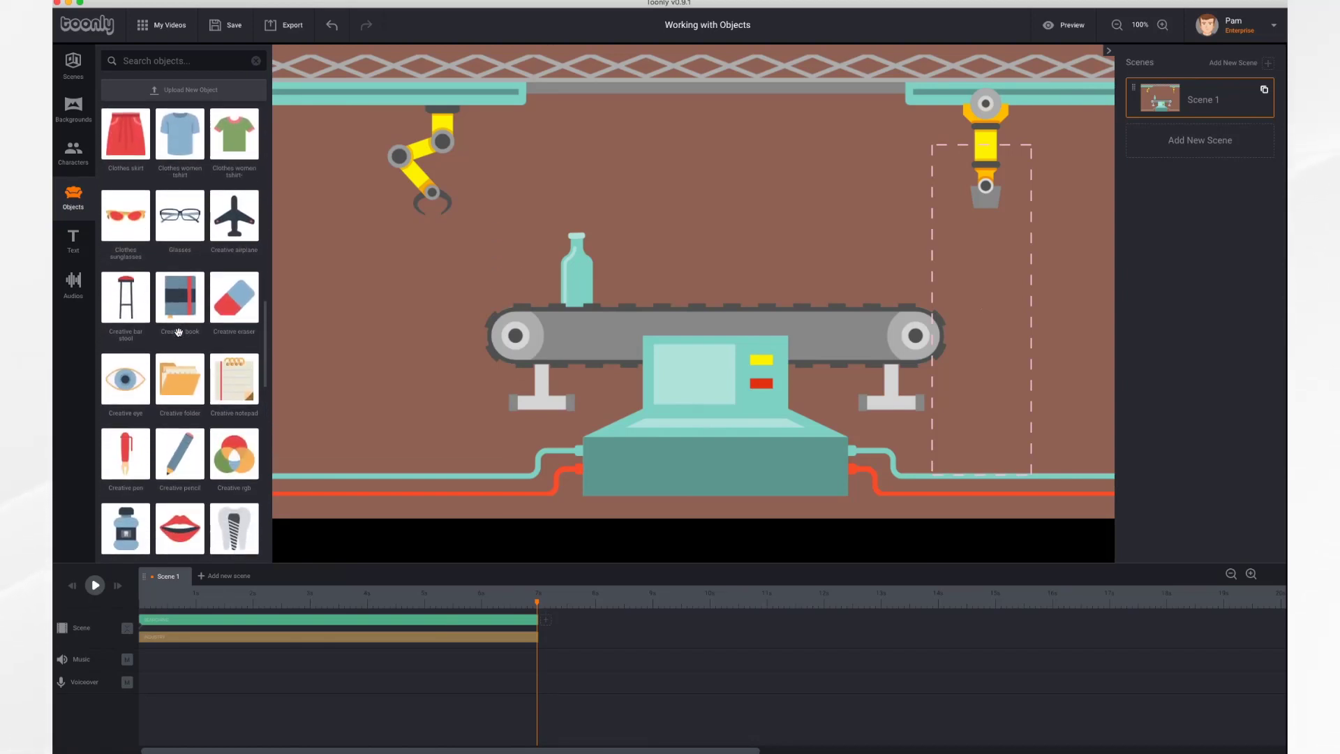
left_click(185, 60)
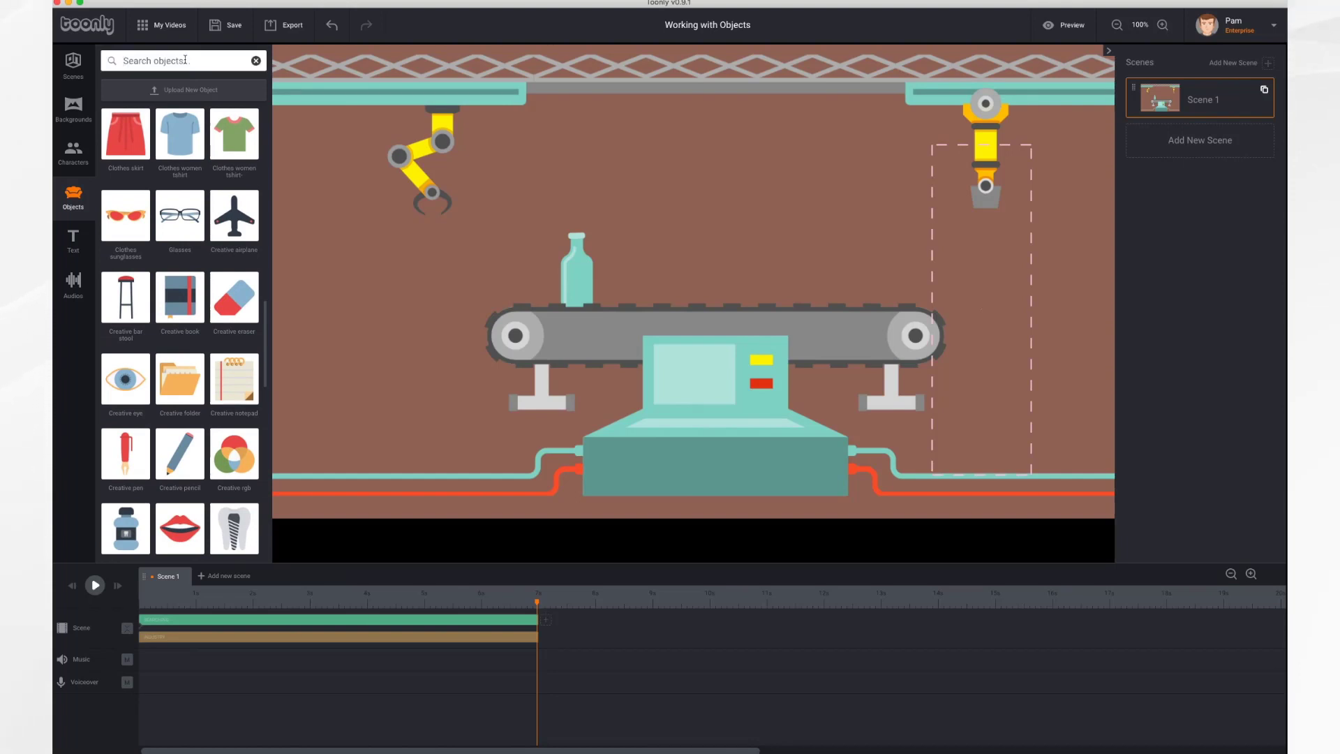
type("fragile")
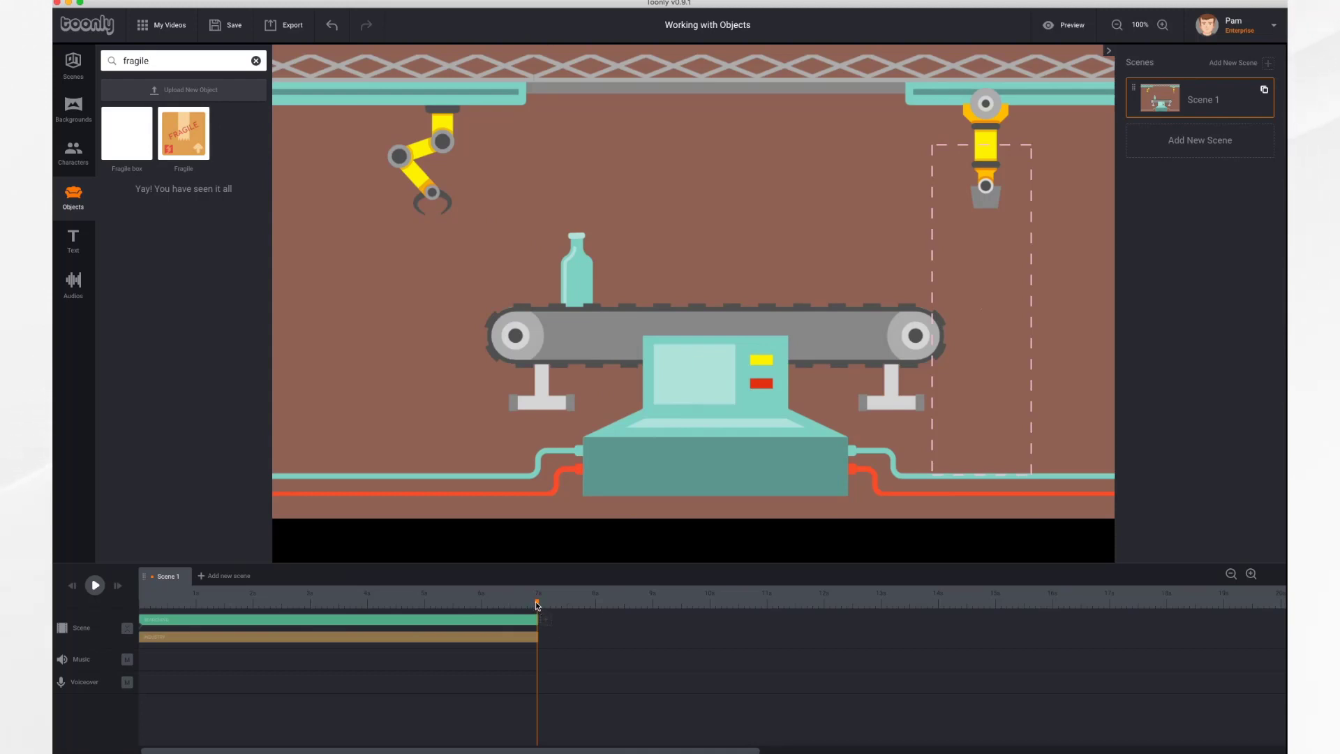
Place the Fragile box on the conveyor beside the bottle and extend its bar to the scene end
left_click_drag(536, 605, 197, 596)
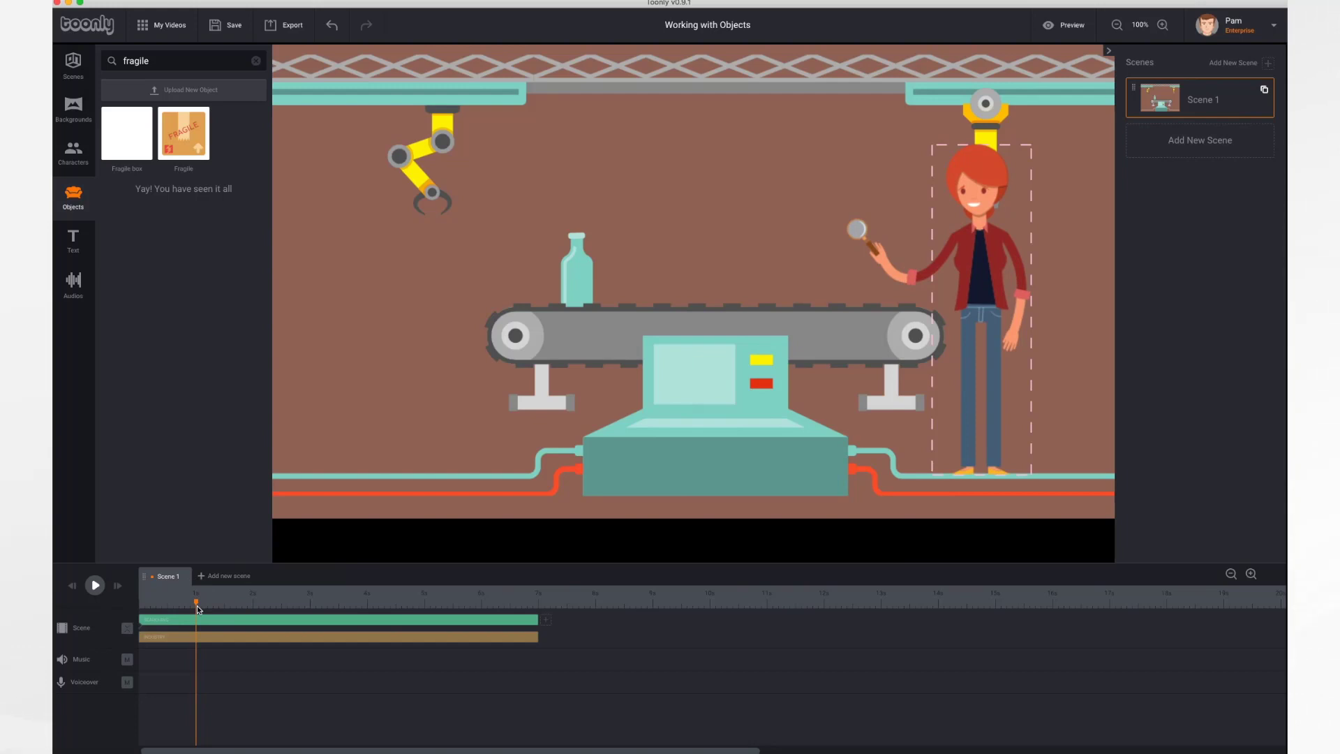
left_click_drag(184, 136, 630, 266)
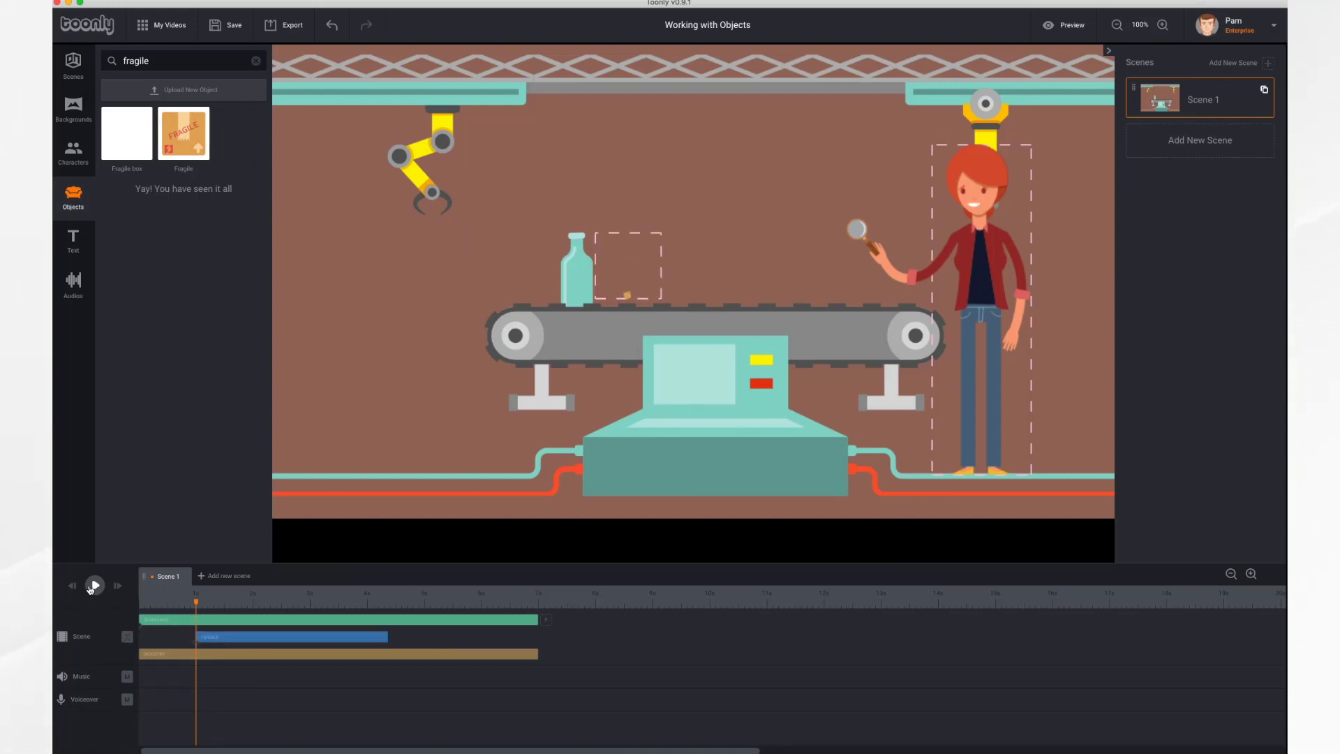
left_click(94, 587)
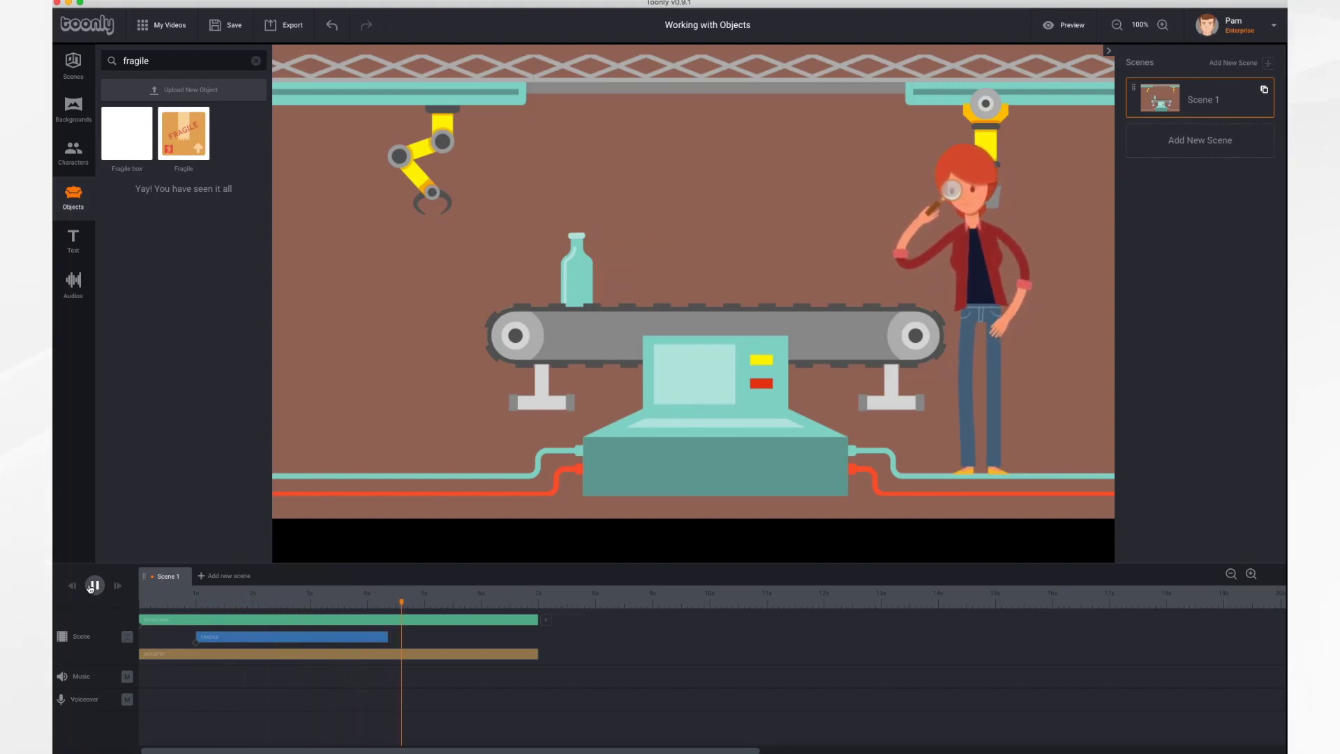
left_click(93, 586)
left_click_drag(387, 636, 536, 644)
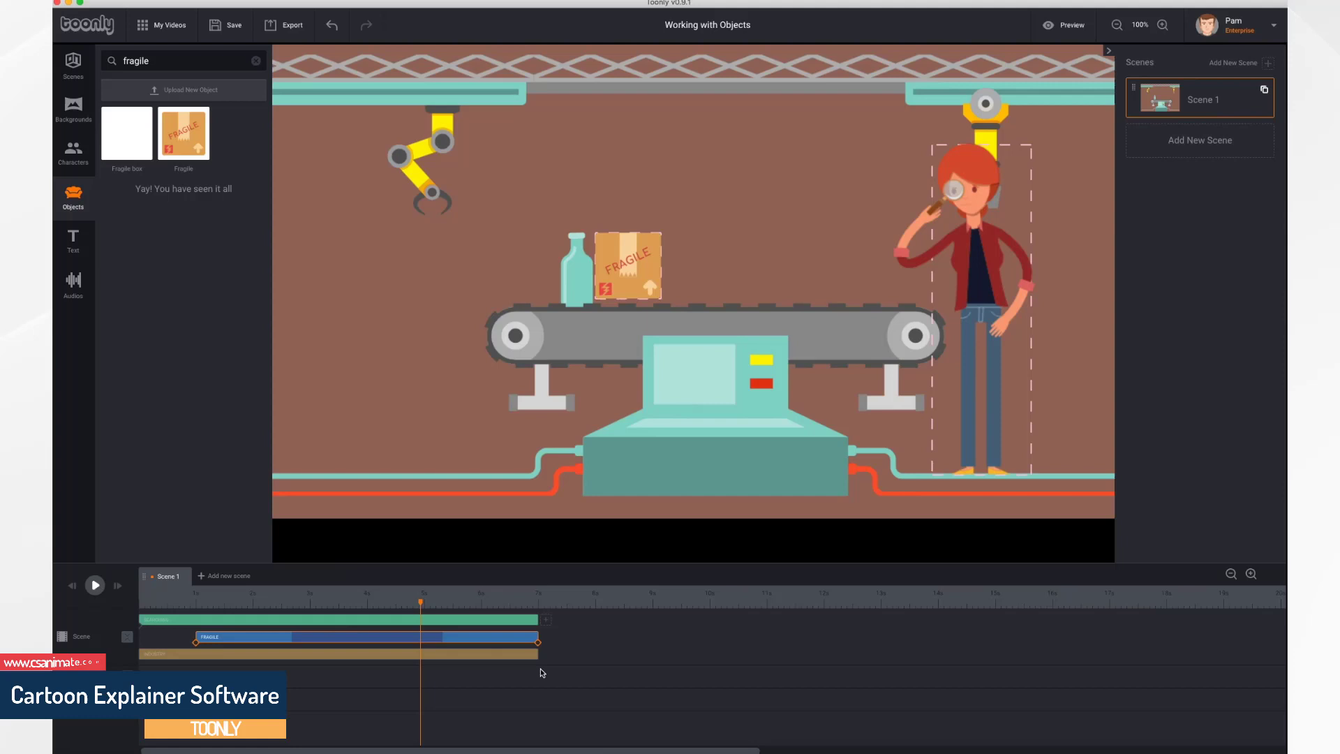
left_click(614, 240)
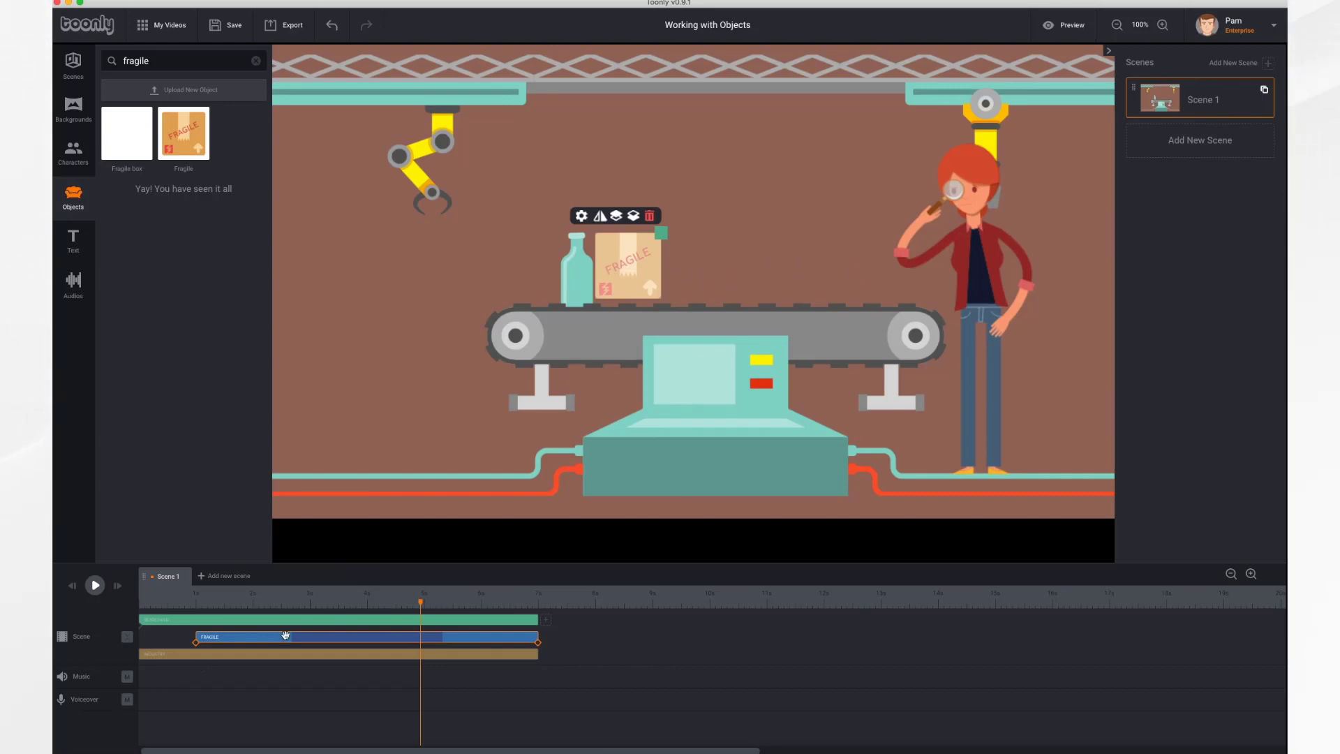
Shrink the fragile box slightly and slide it farther right along the conveyor belt
left_click(196, 643)
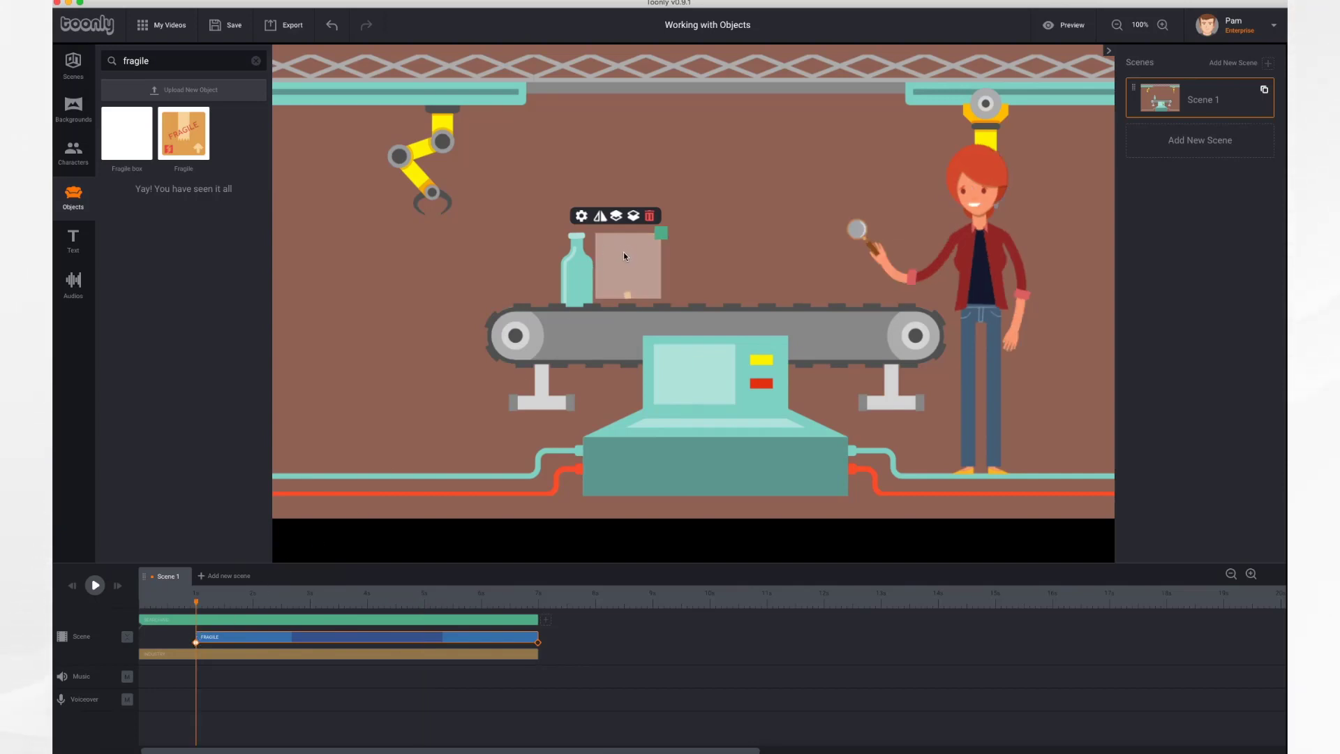
left_click_drag(624, 256, 629, 258)
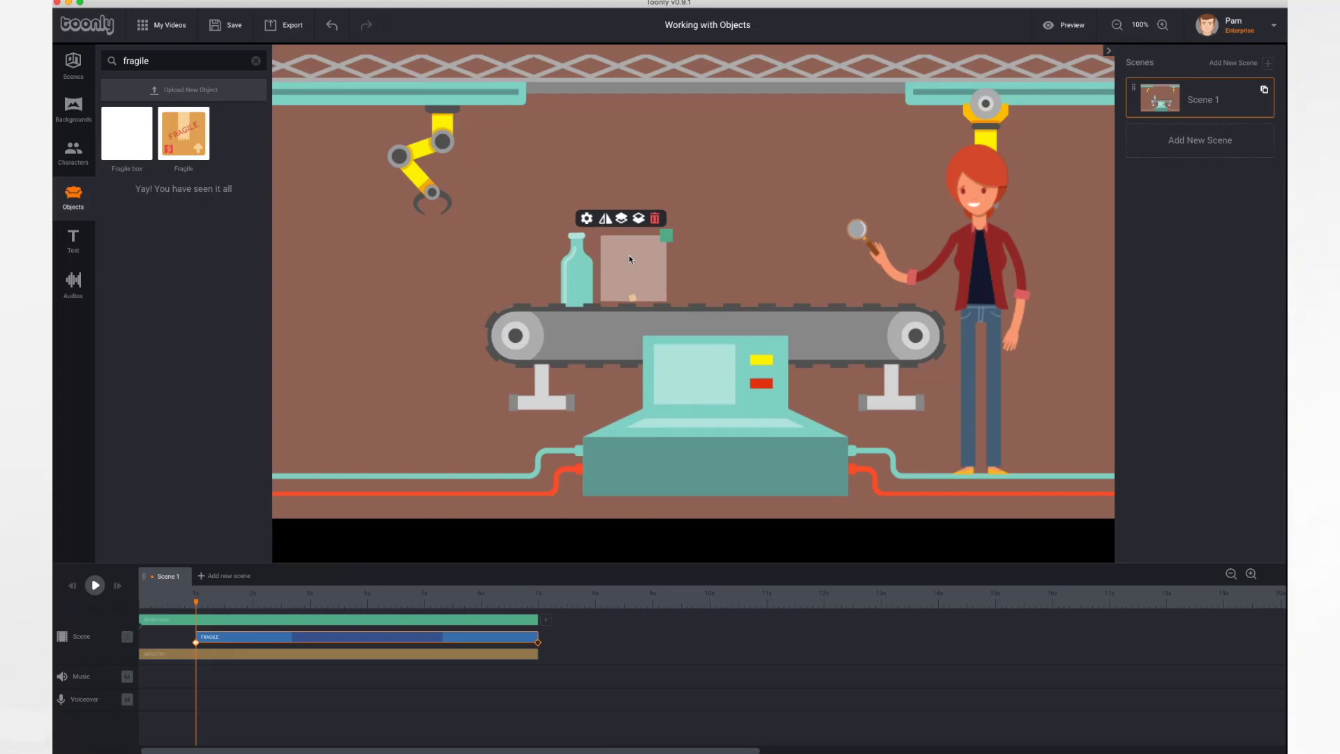
left_click(539, 645)
left_click(539, 645)
left_click(539, 645)
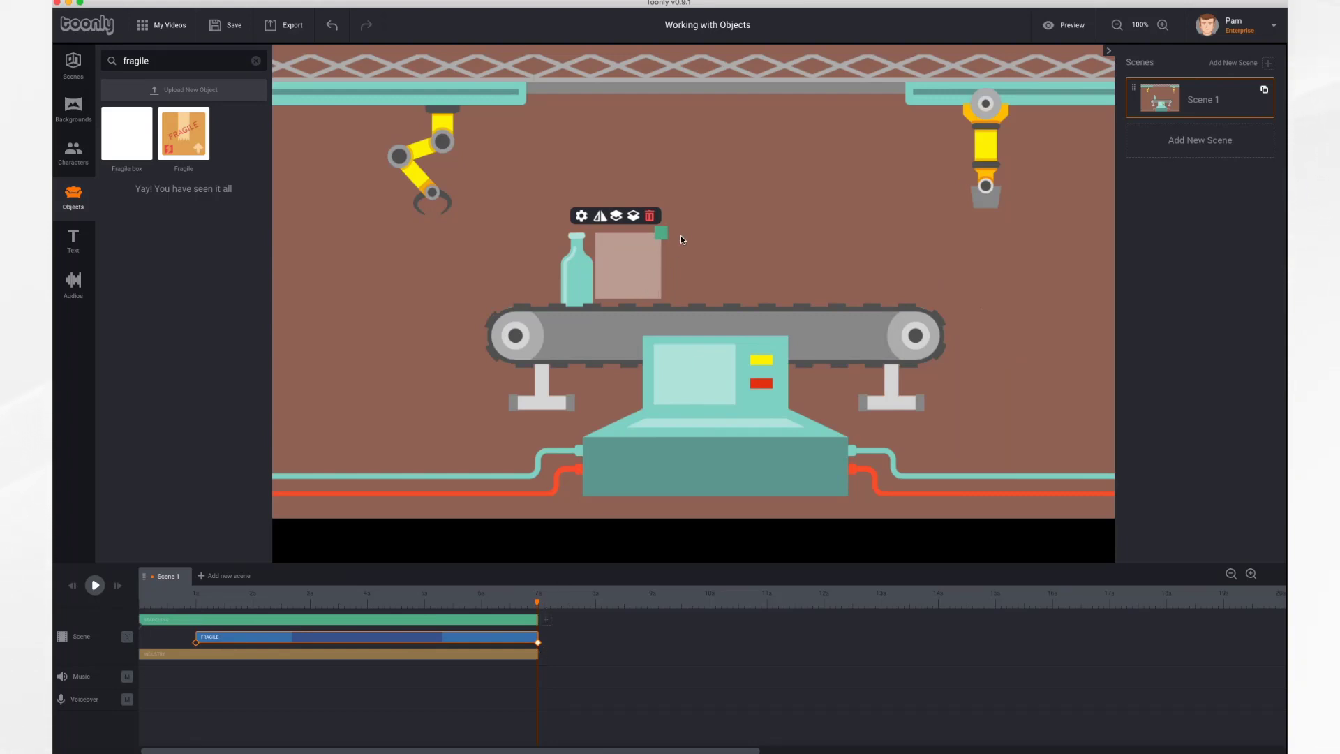
mouse_move(663, 234)
left_mouse_down()
mouse_move(679, 249)
mouse_move(701, 217)
mouse_move(696, 228)
left_mouse_up()
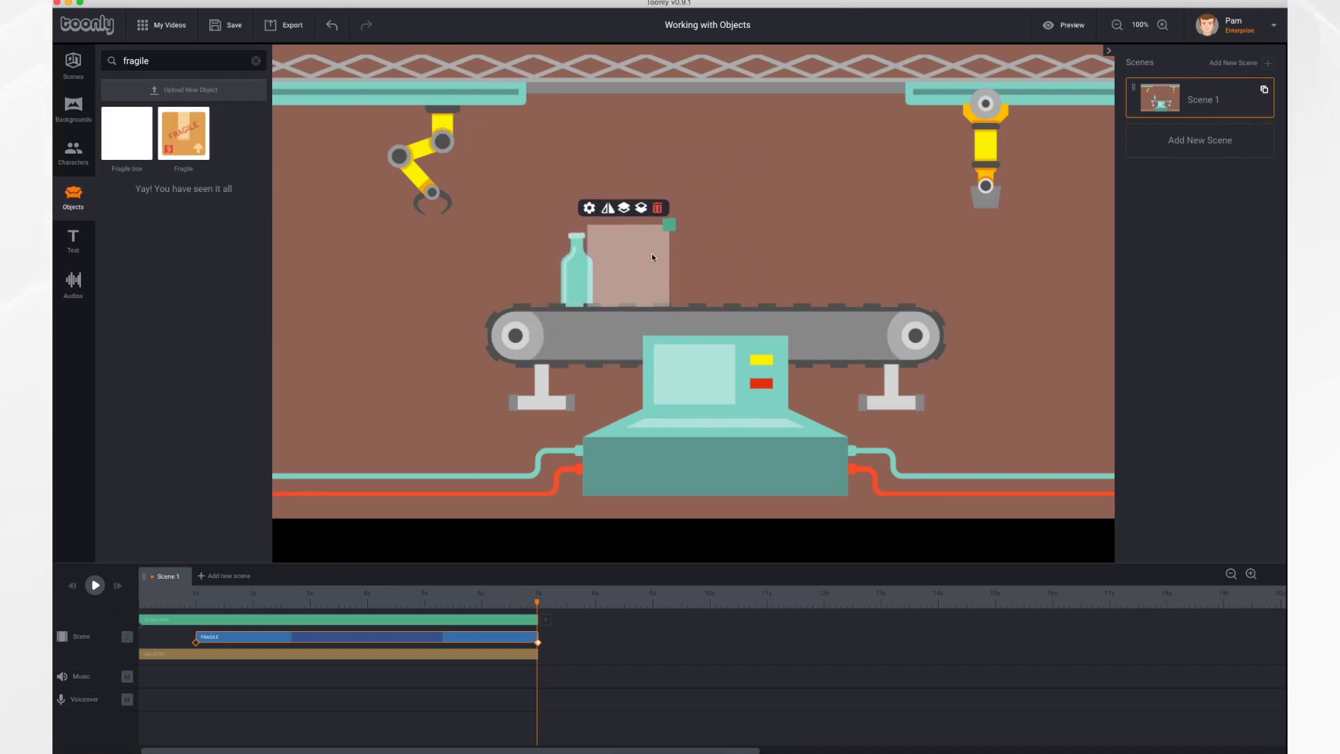
left_click_drag(640, 272, 860, 269)
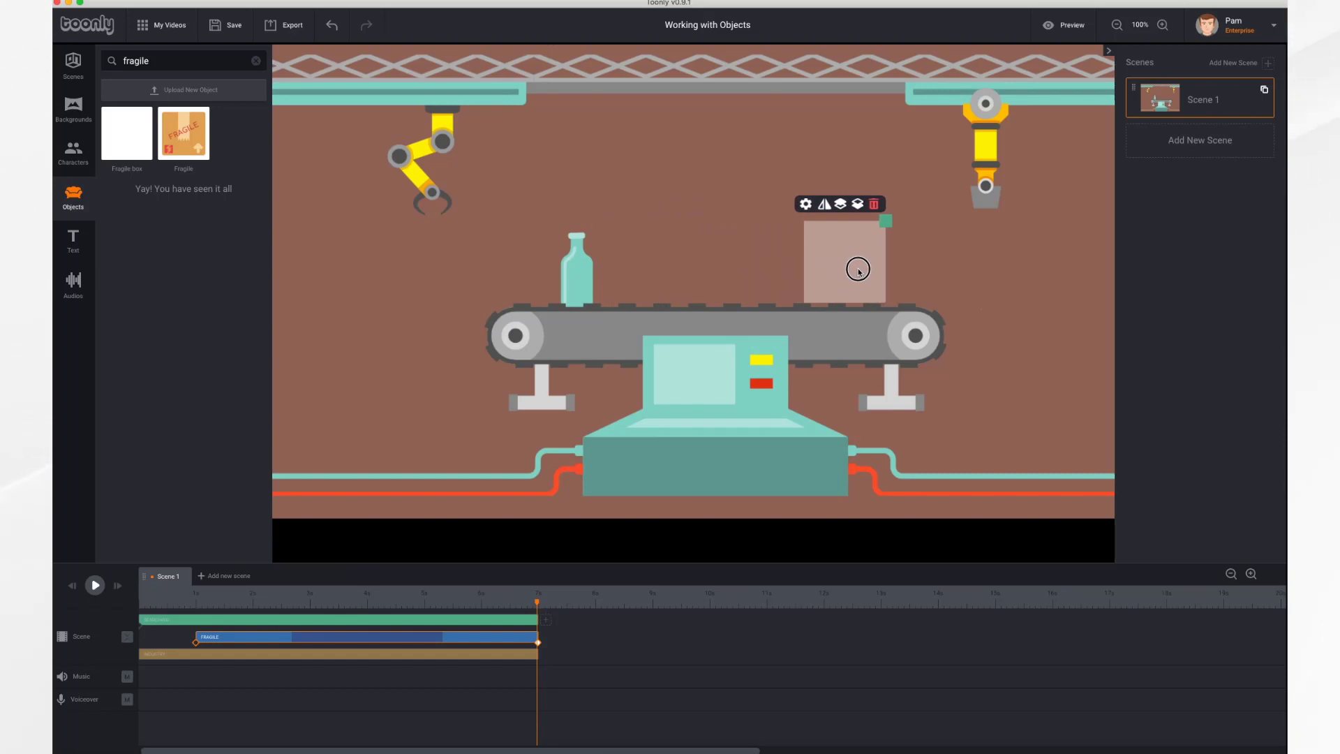
Rewind to the start and play the scene through to preview the repositioned box
left_click(72, 588)
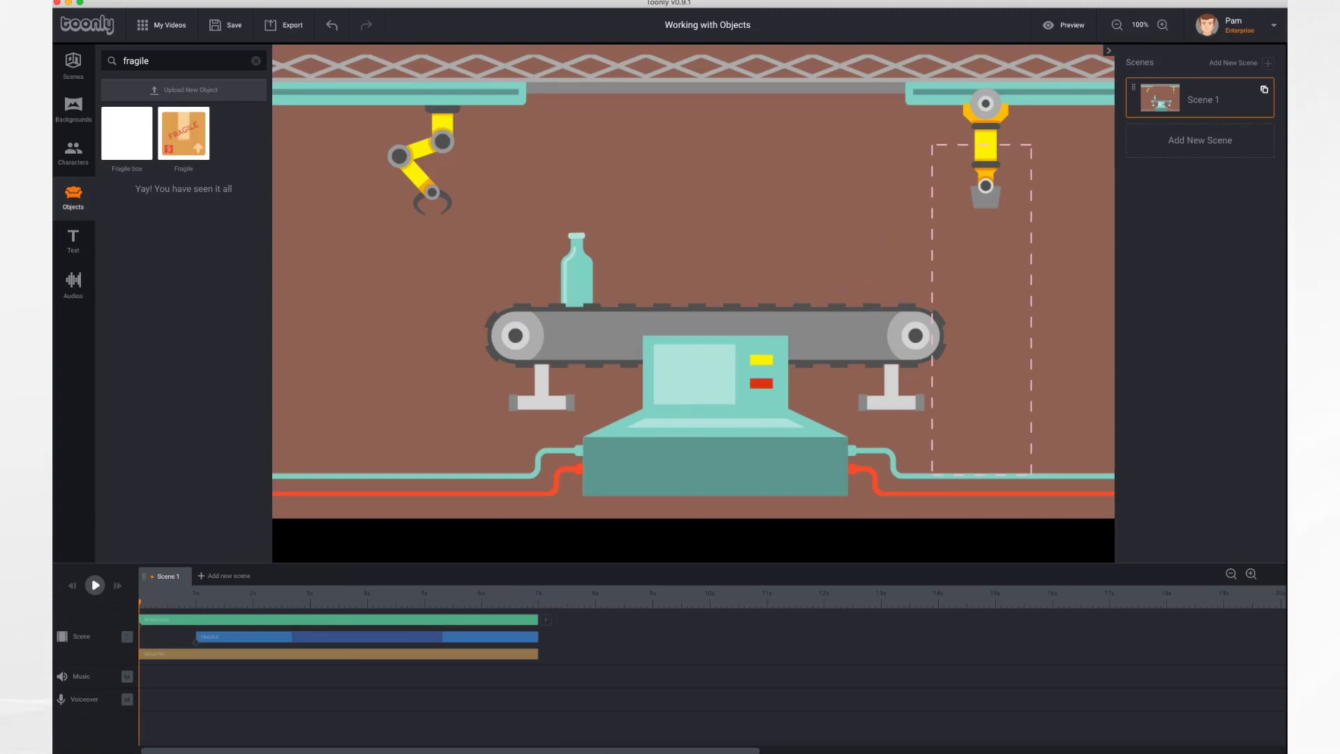
left_click(94, 584)
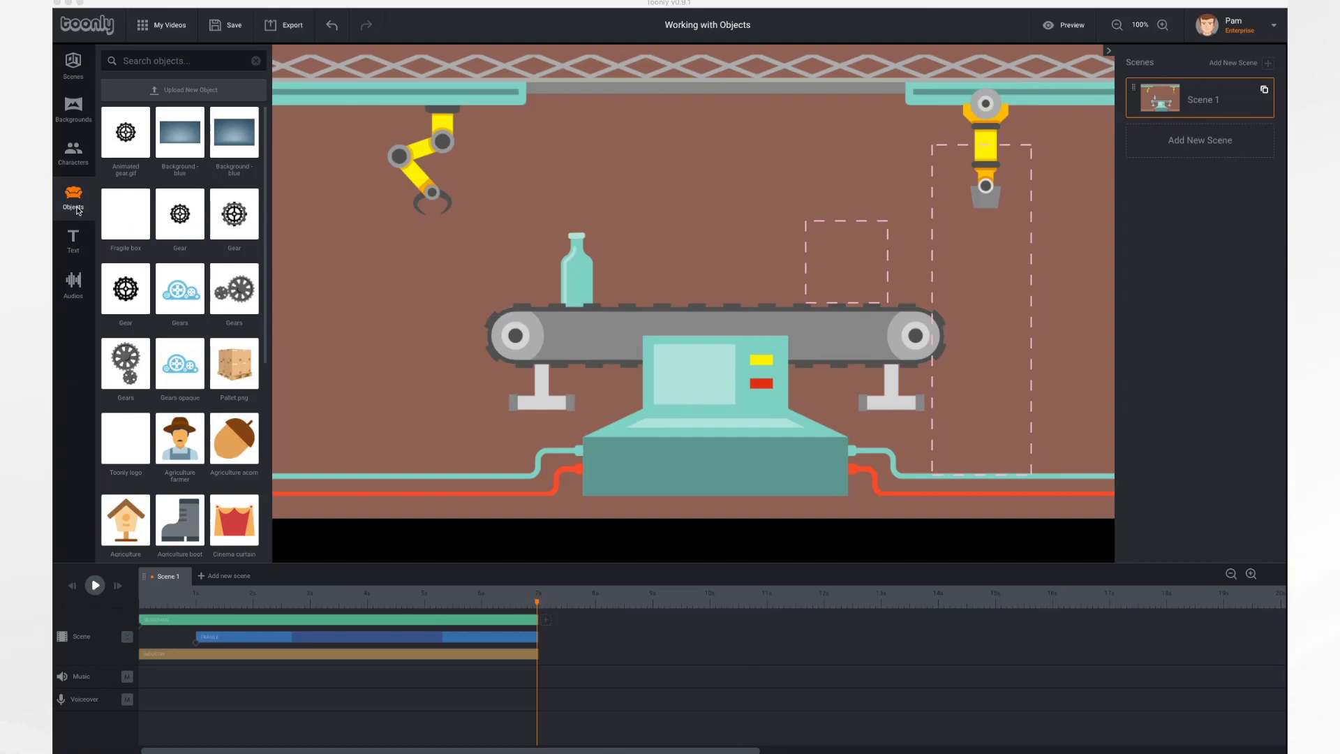
Upload Pallet.png from the computer as a custom library object
left_click(193, 93)
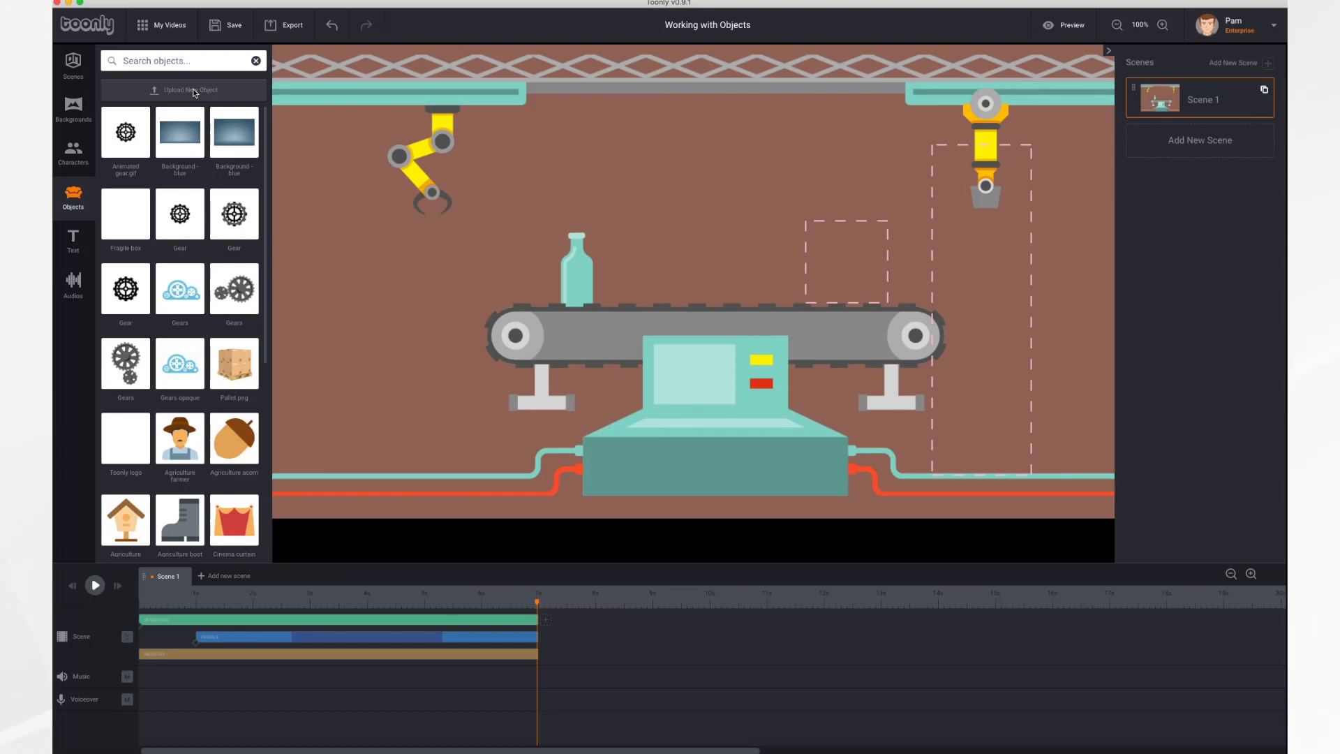
left_click(193, 92)
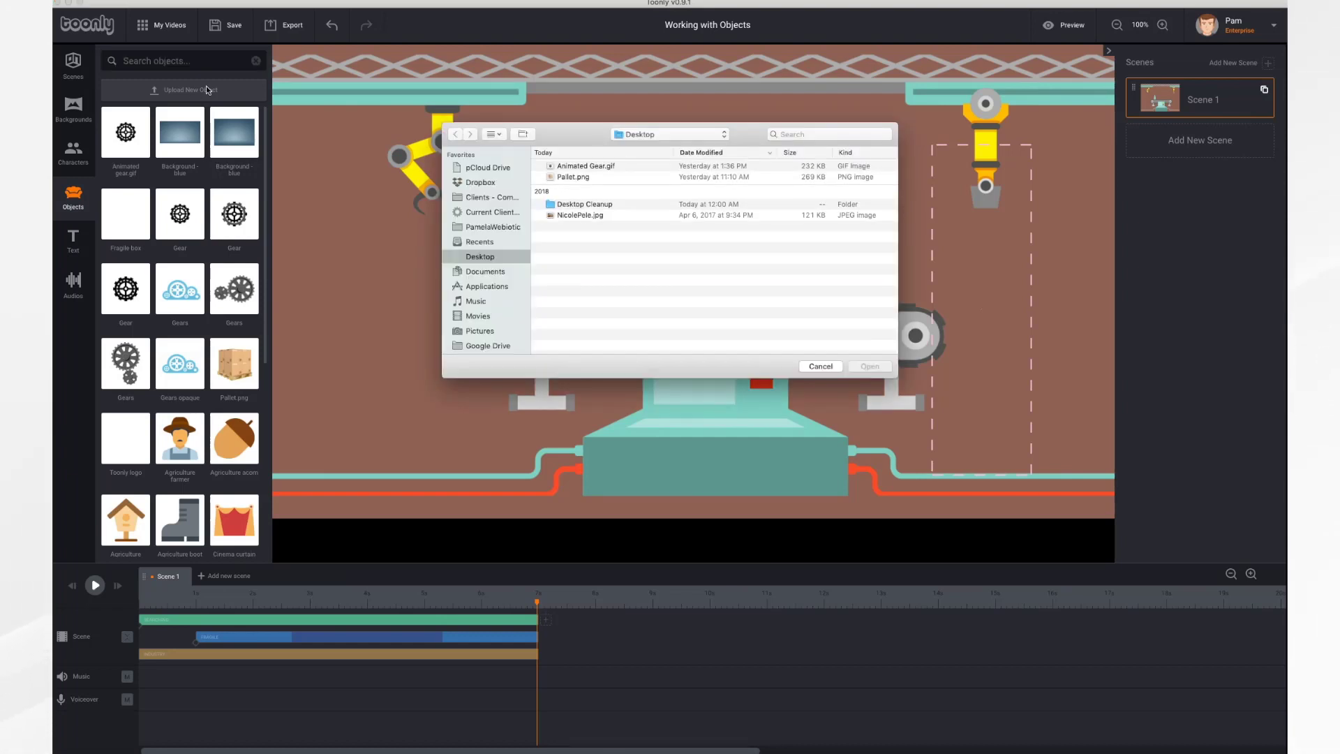
left_click(582, 177)
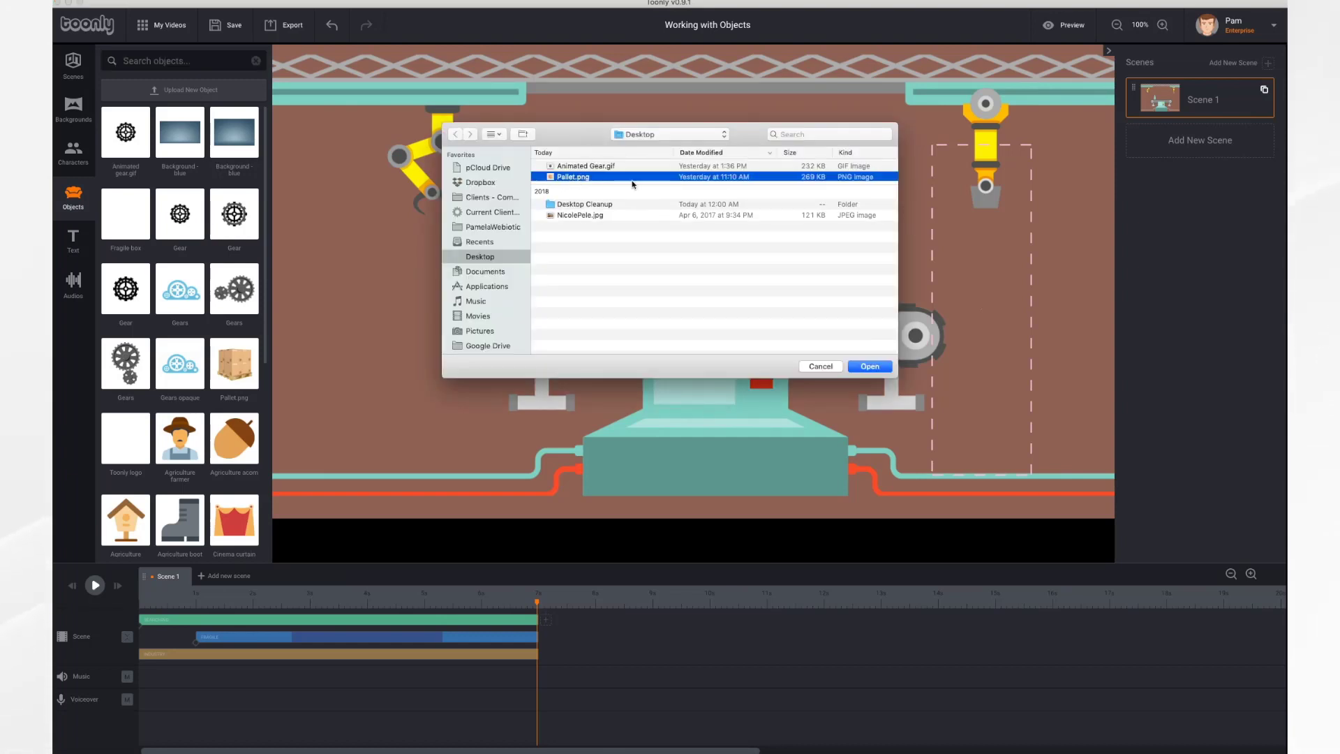
left_click(876, 367)
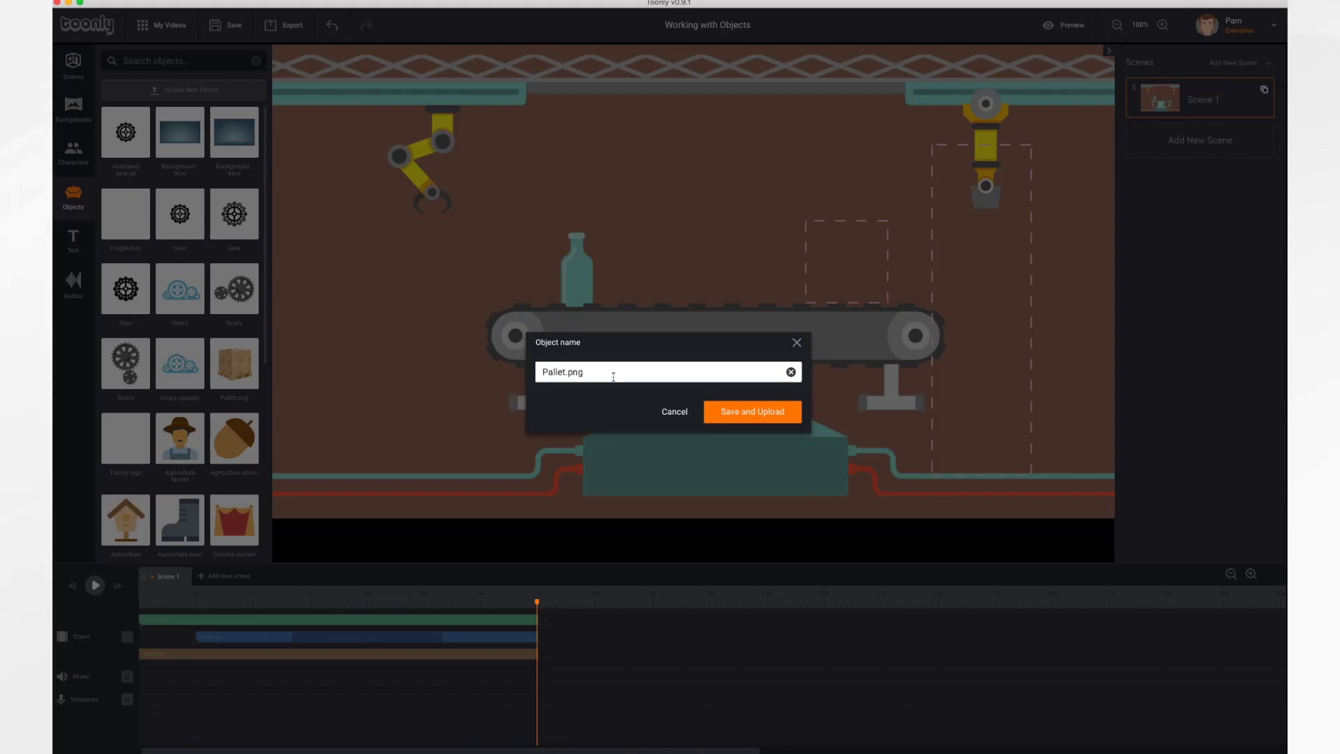
left_click(745, 409)
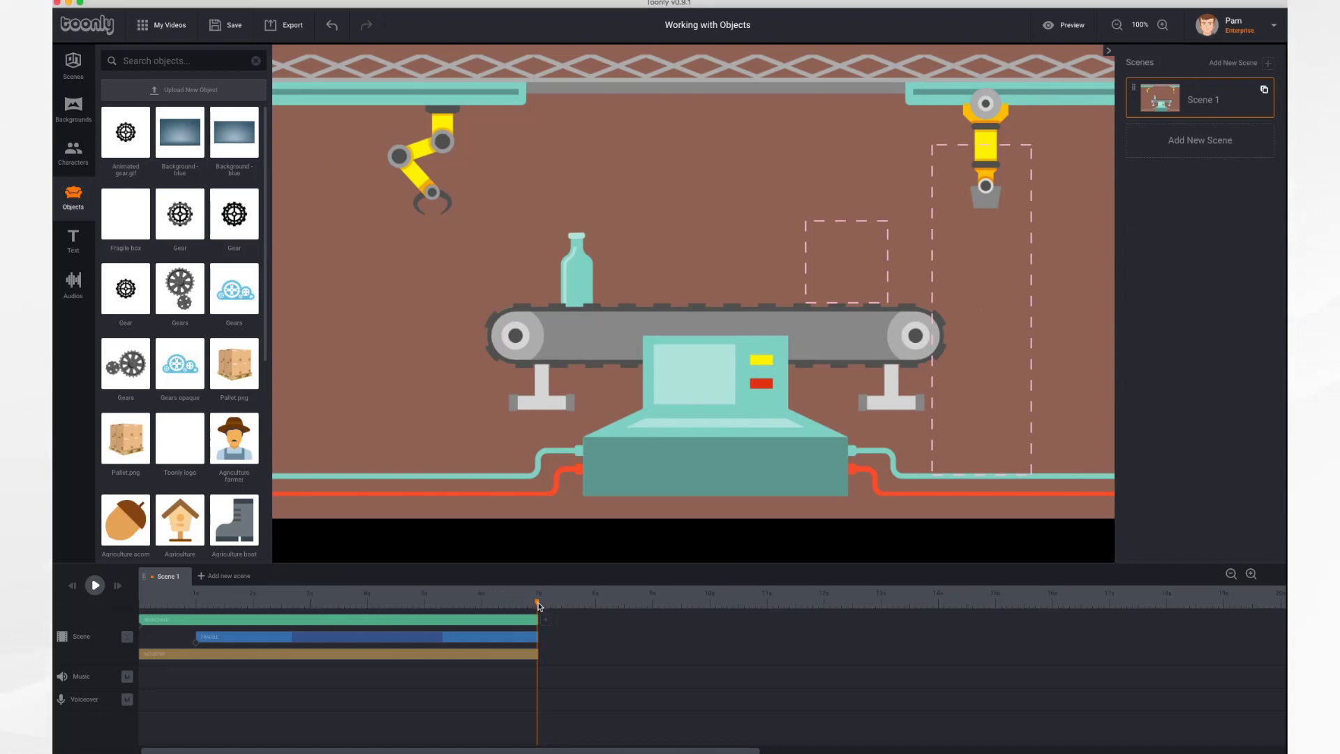
Drop Pallet.png onto the canvas at the scene start and stretch its bar to the scene end
left_click_drag(537, 605, 140, 601)
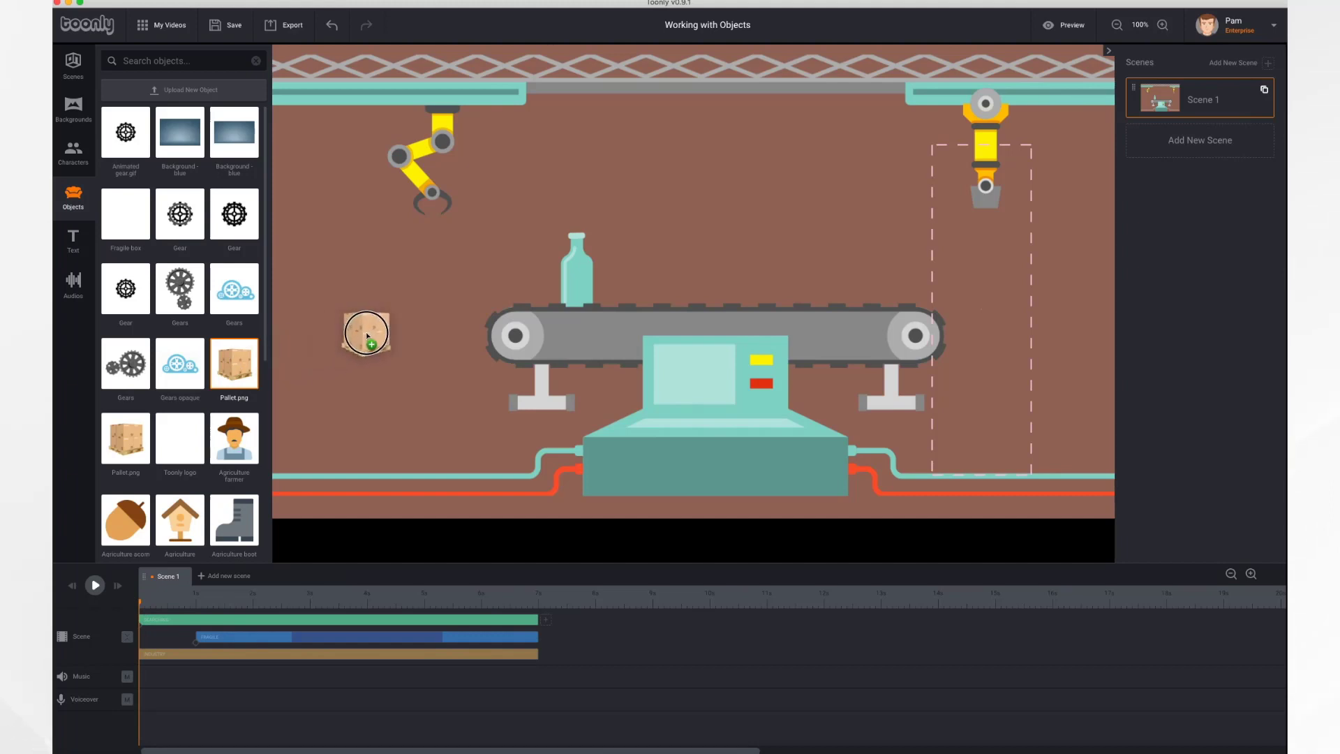
left_click_drag(365, 332, 365, 332)
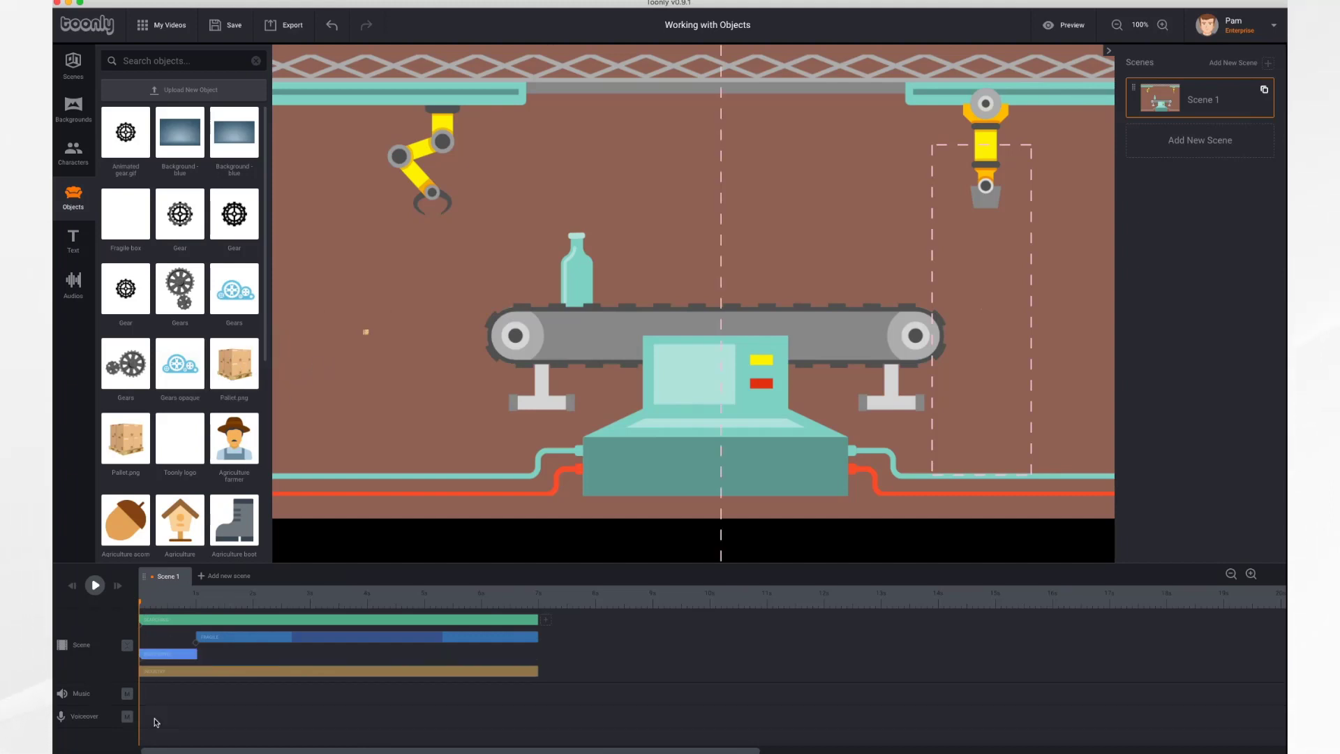
left_click(193, 658)
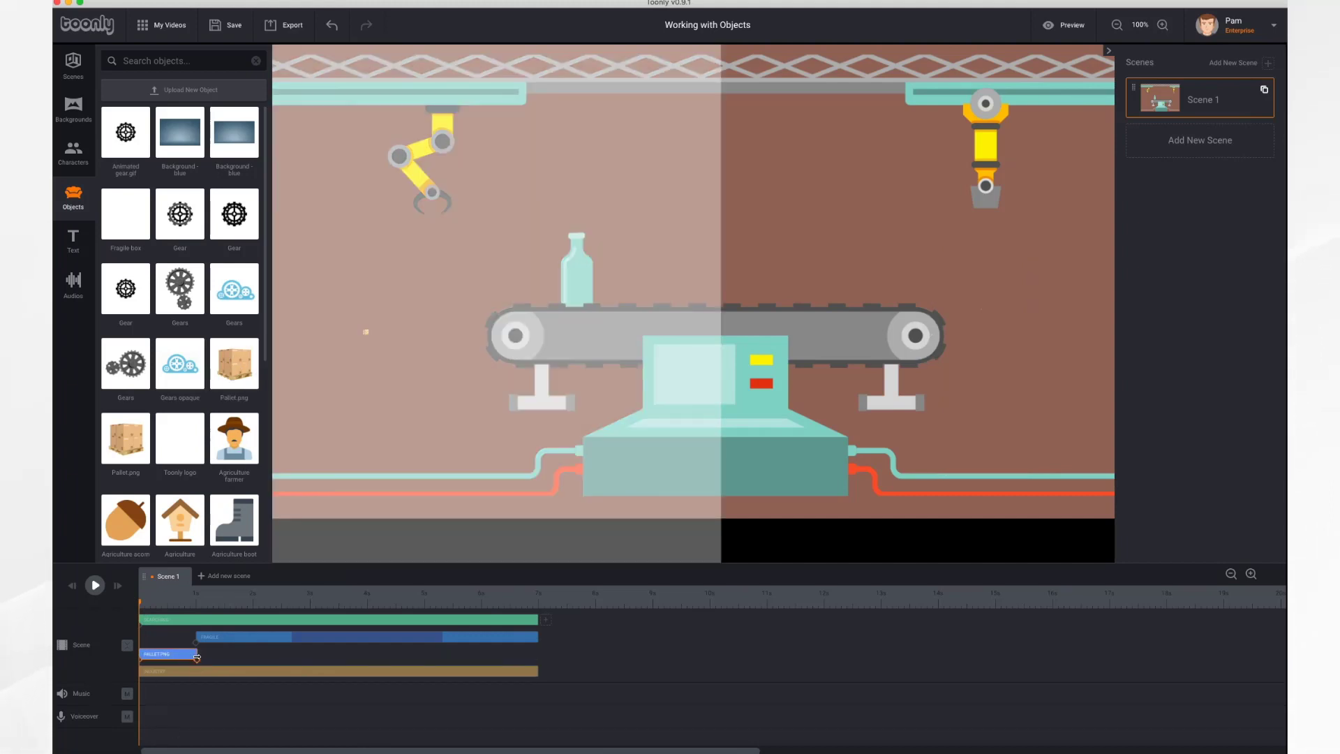
left_click_drag(196, 658, 538, 664)
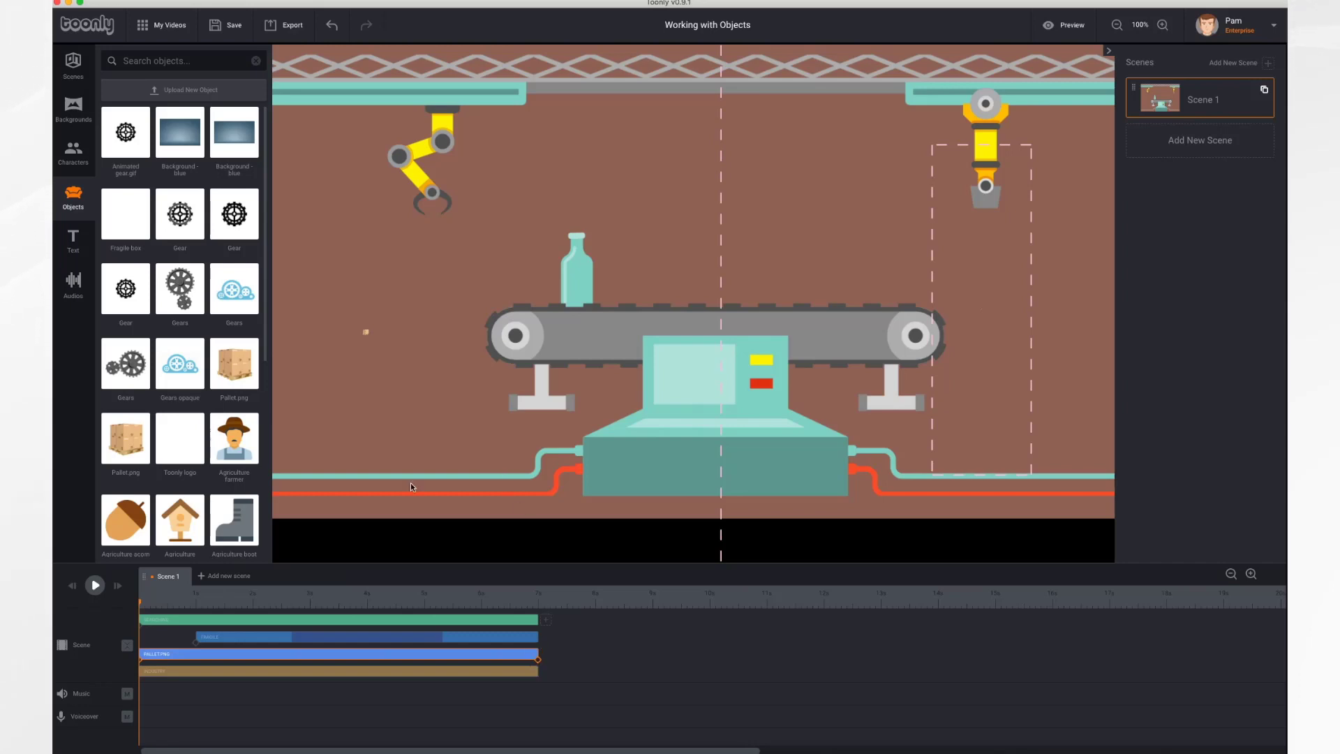
Shrink the pallet and position it at the lower left beside the conveyor
left_click(95, 586)
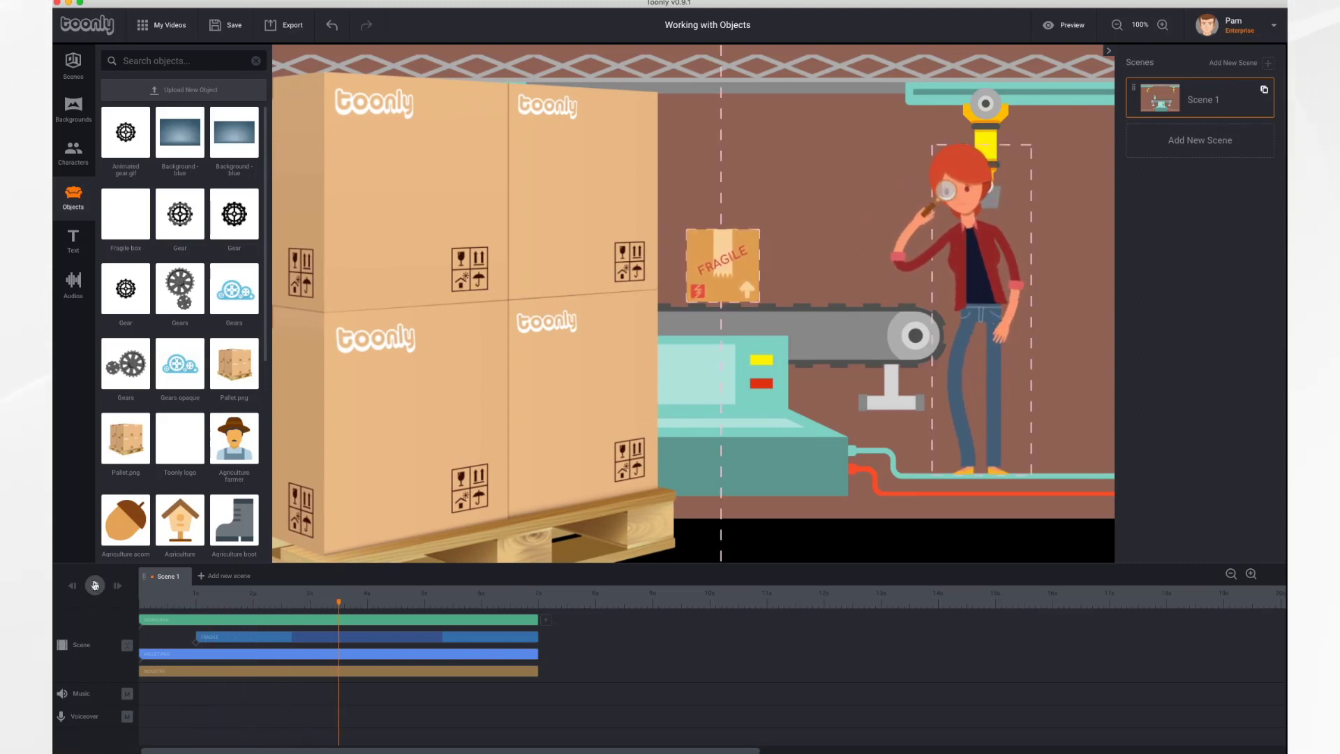
left_click(519, 325)
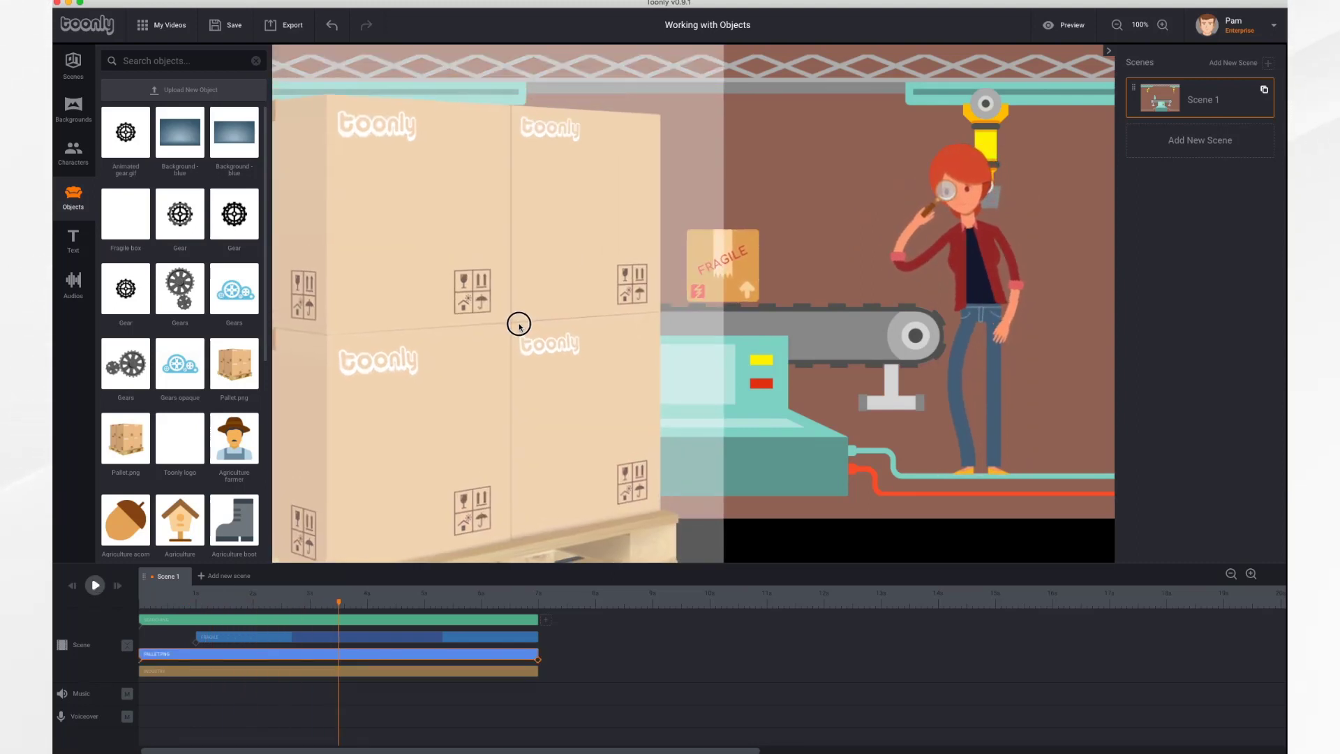
left_click_drag(519, 325, 527, 443)
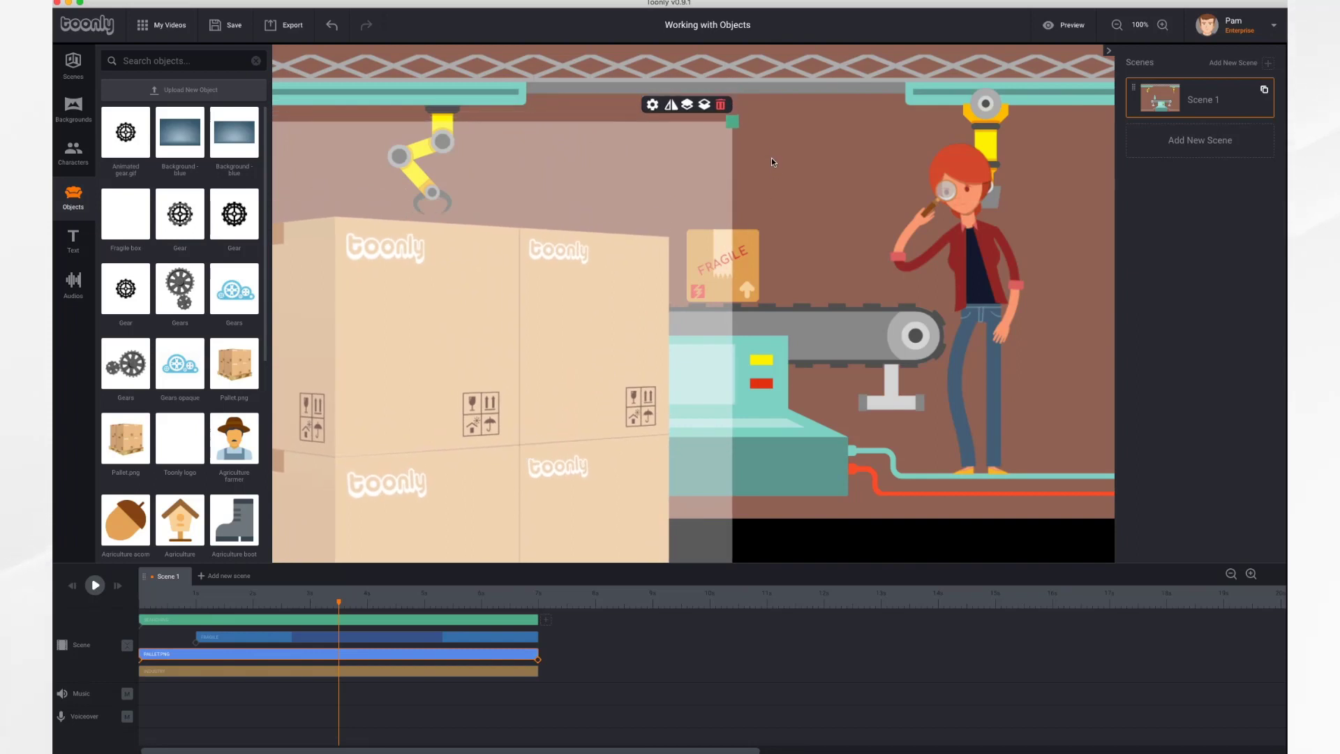
left_click_drag(732, 118, 488, 364)
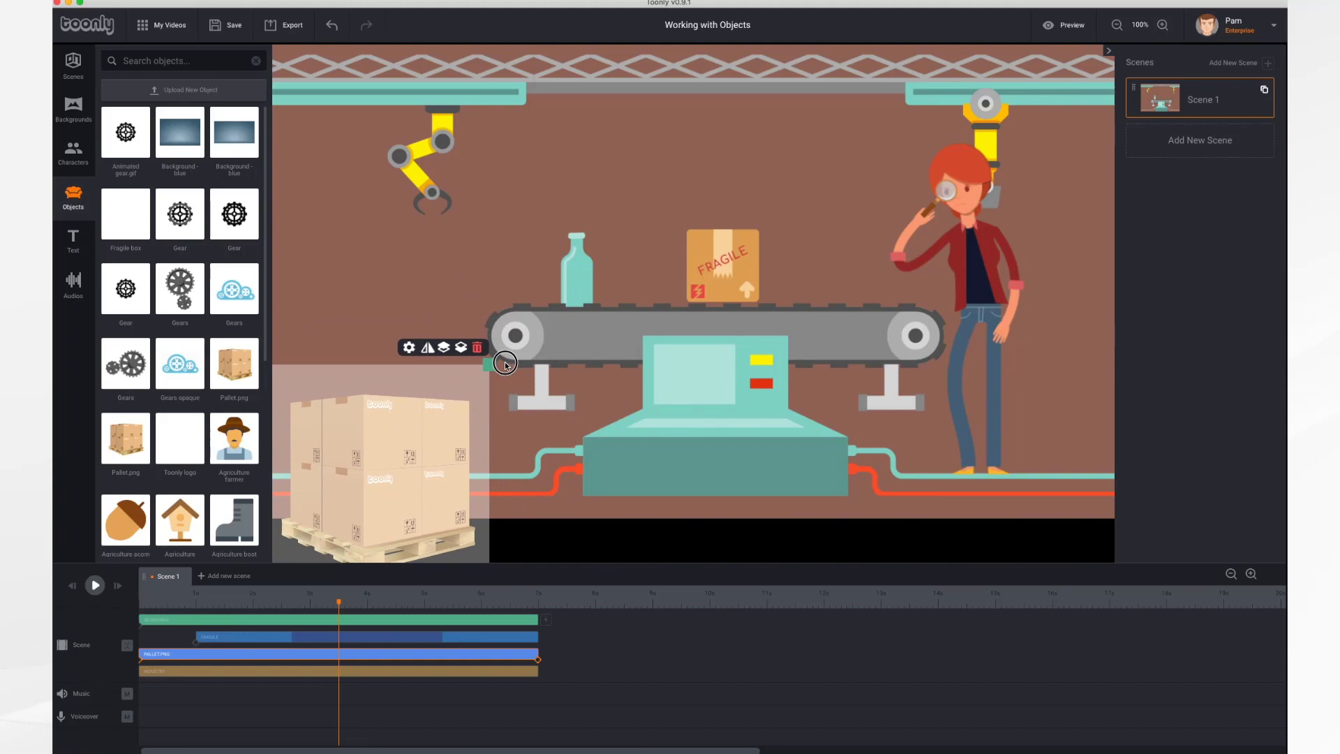
left_click_drag(419, 448, 416, 343)
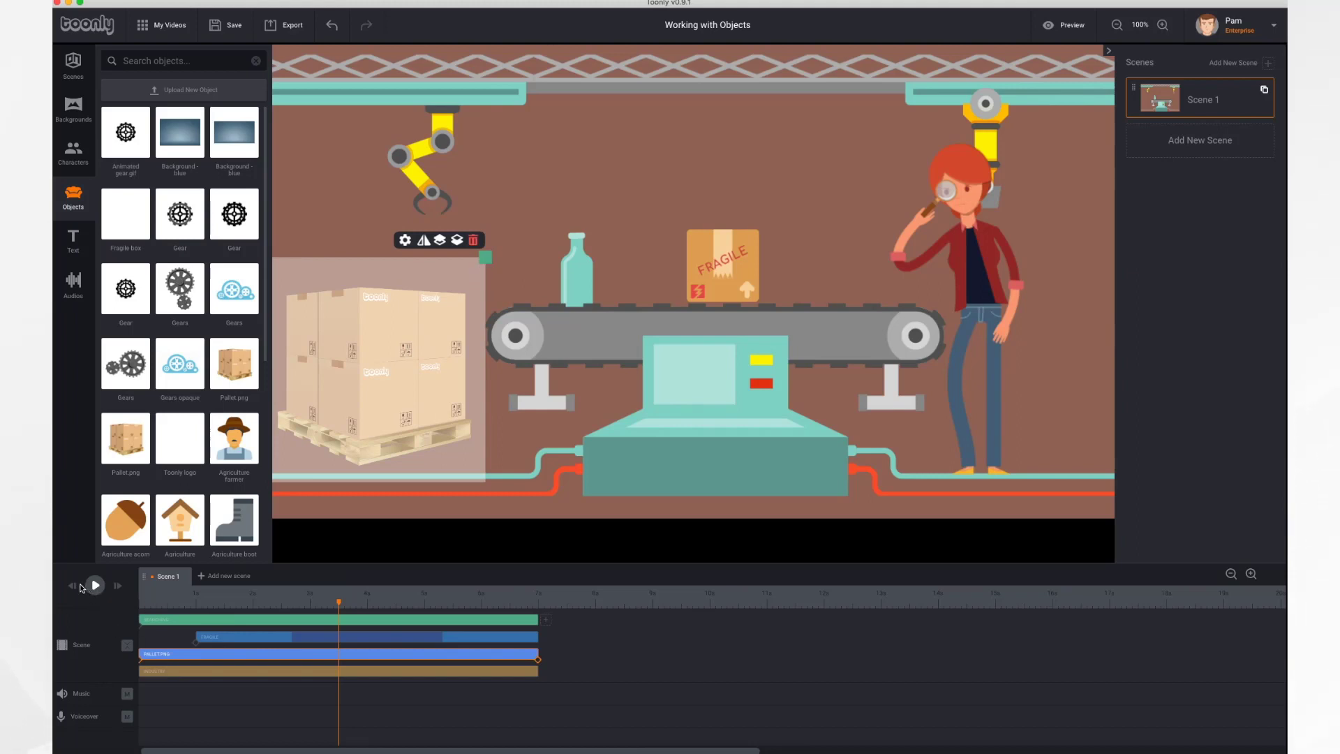
Upload Animated Gear.gif from the Desktop as a custom object
left_click(94, 586)
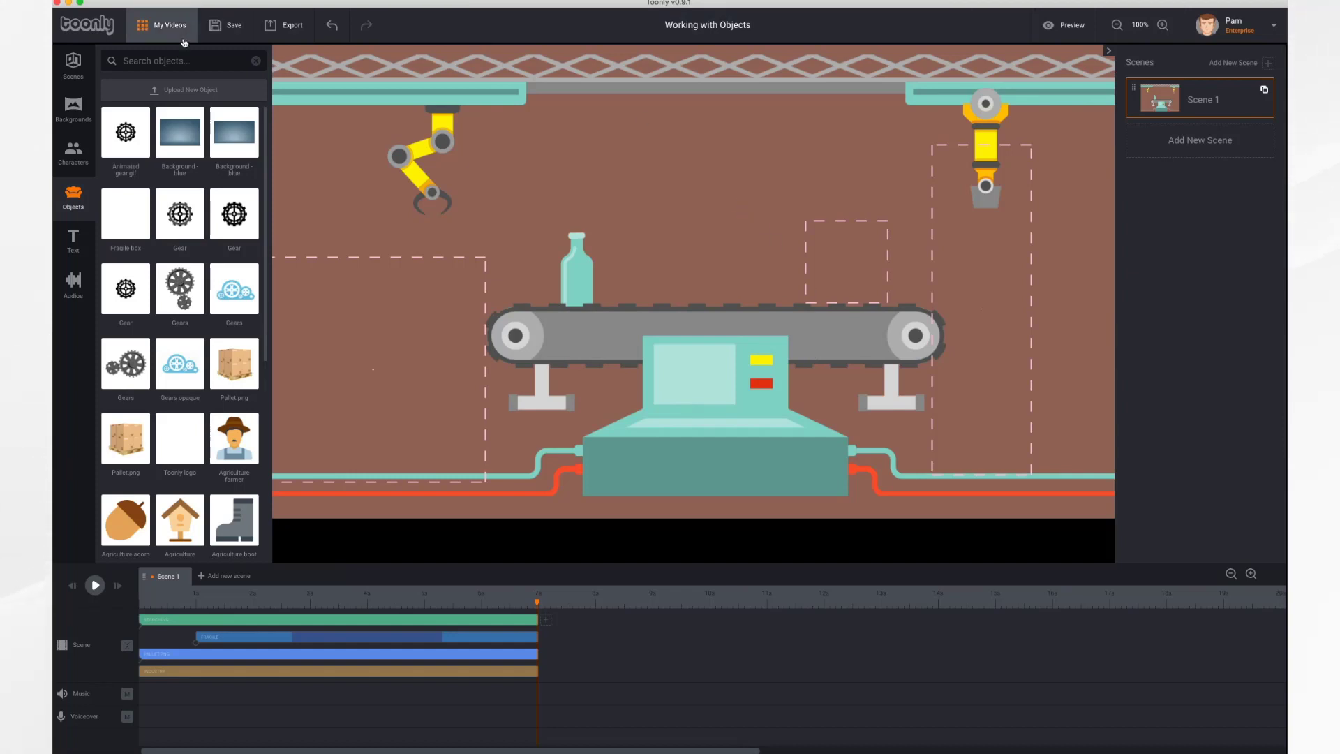
left_click(180, 92)
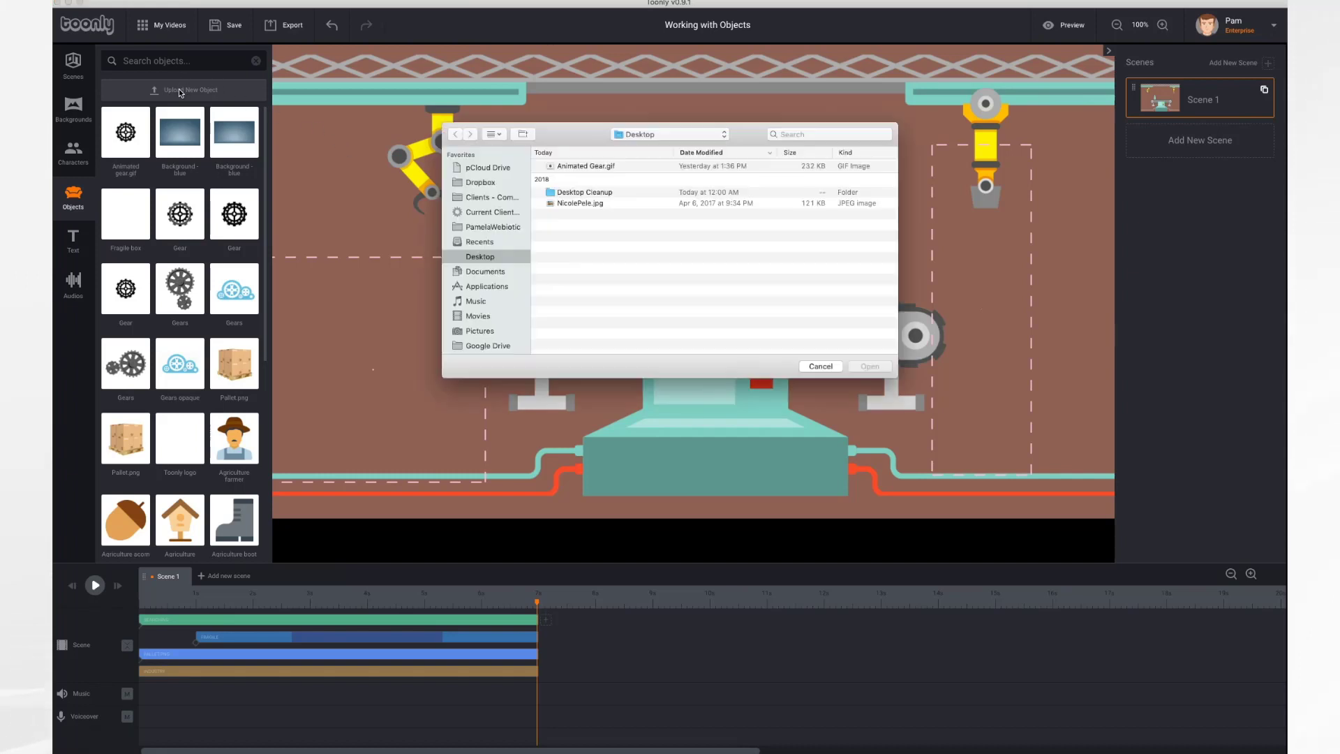
left_click(602, 170)
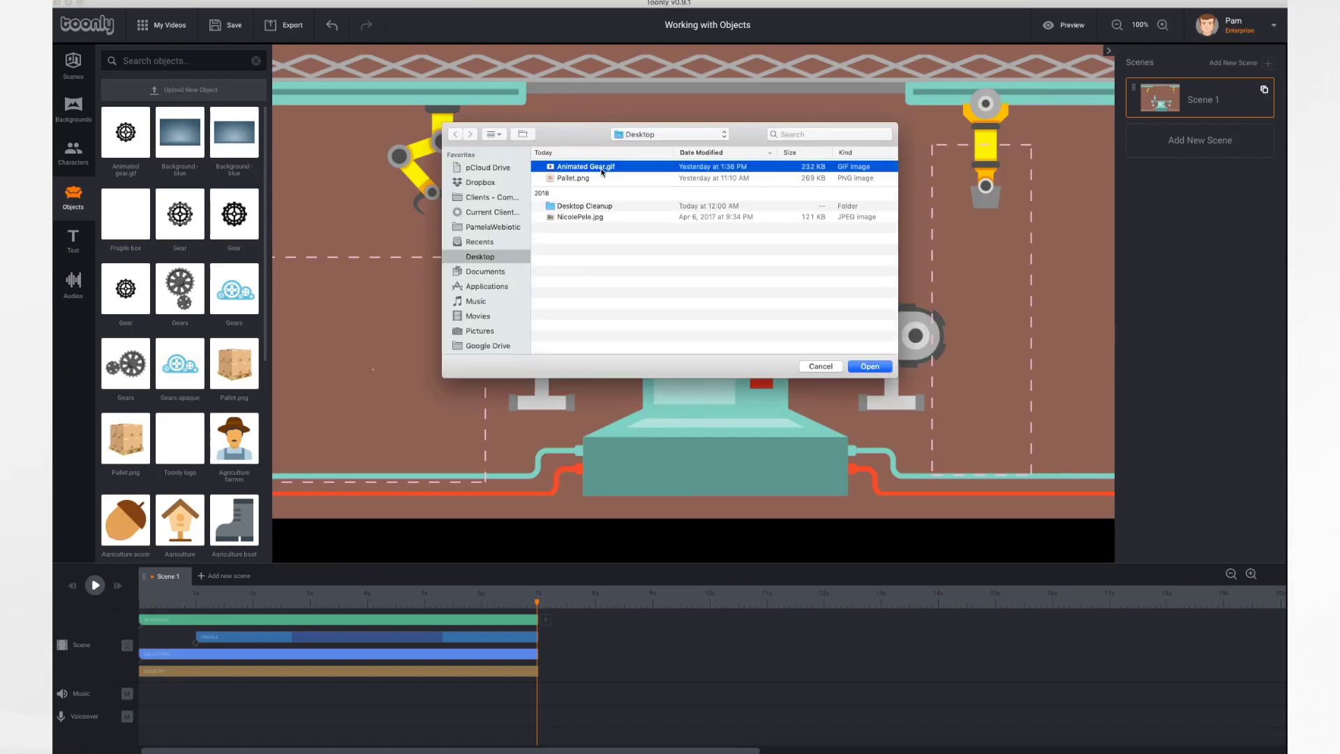
left_click(870, 367)
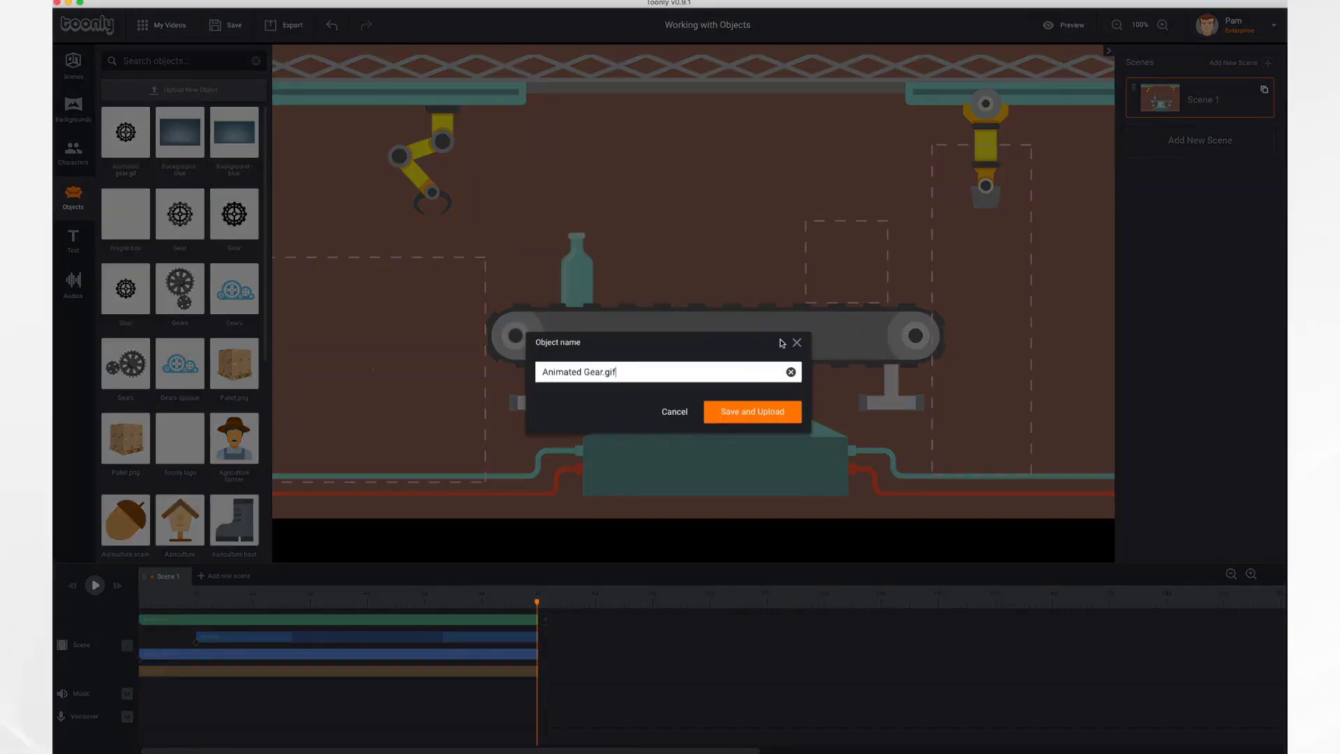
left_click(769, 417)
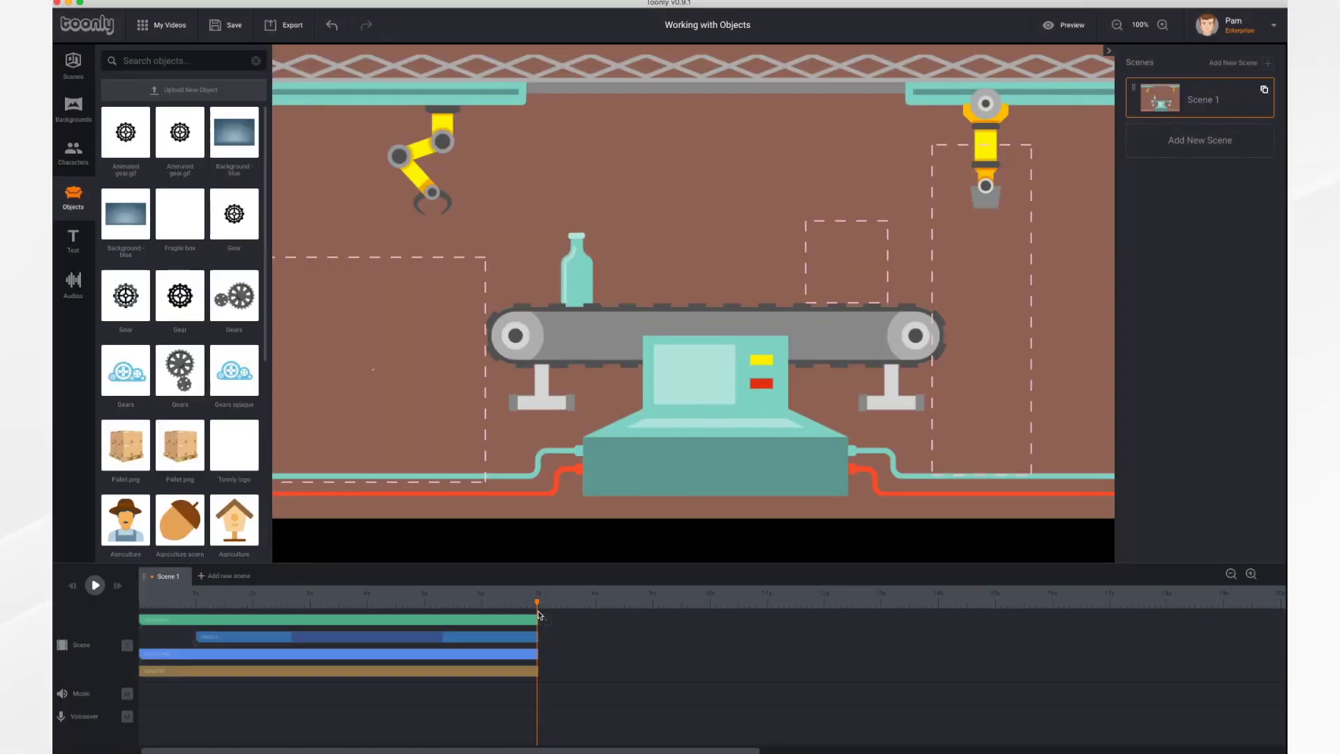
Drop two animated gears onto the left and right conveyor wheels
left_click_drag(537, 603, 138, 602)
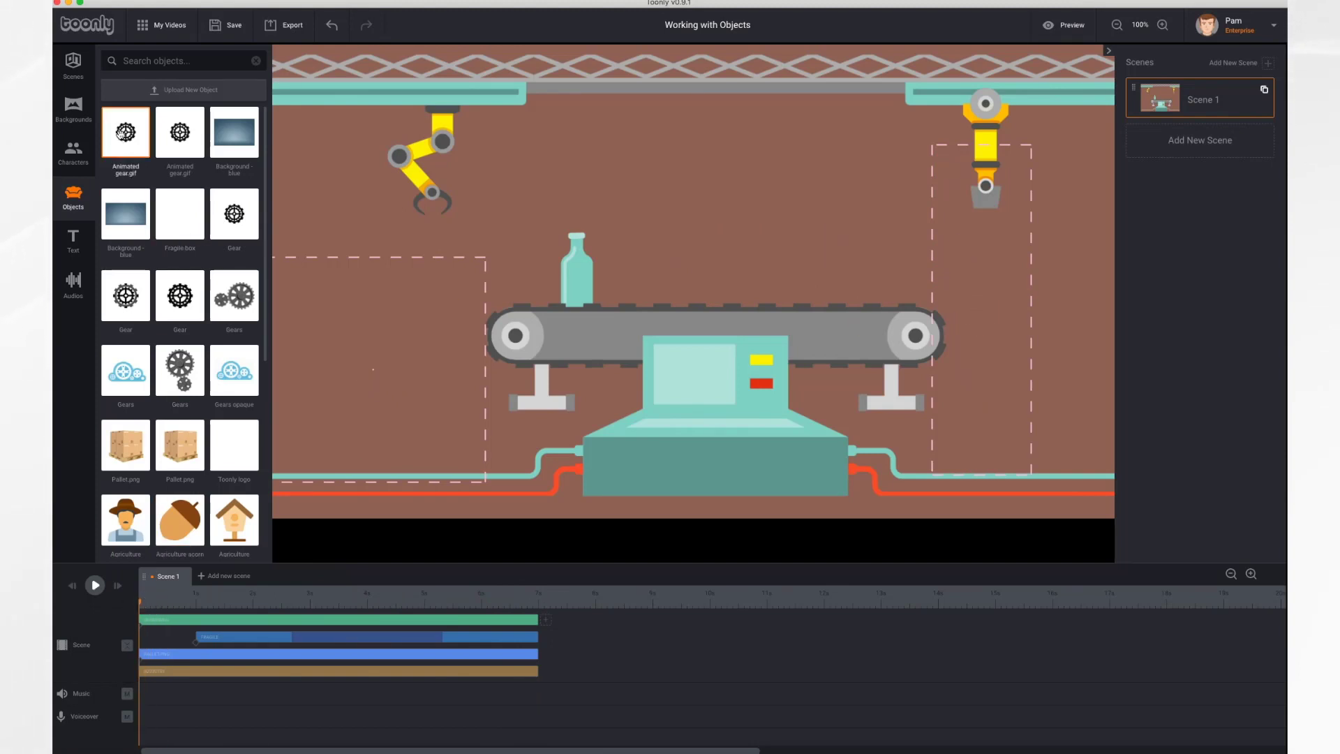
left_click_drag(125, 132, 517, 334)
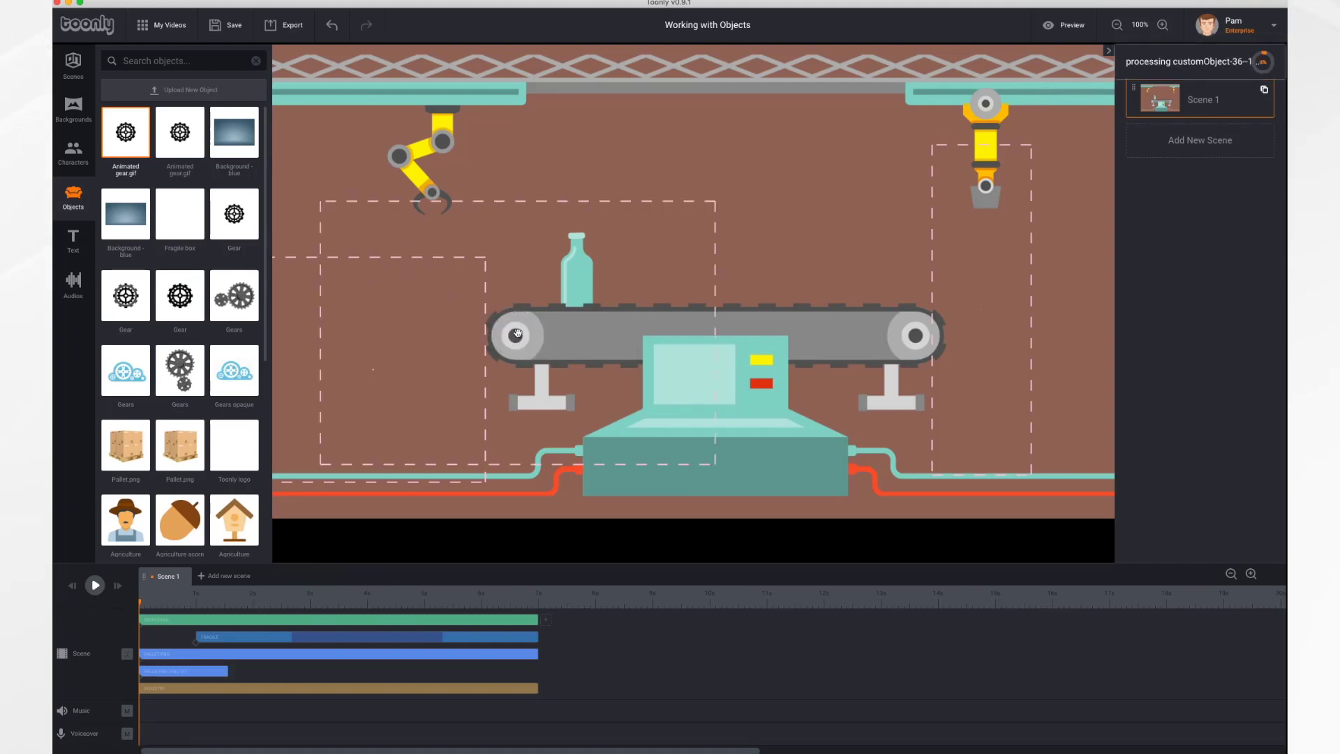
left_click_drag(124, 132, 914, 335)
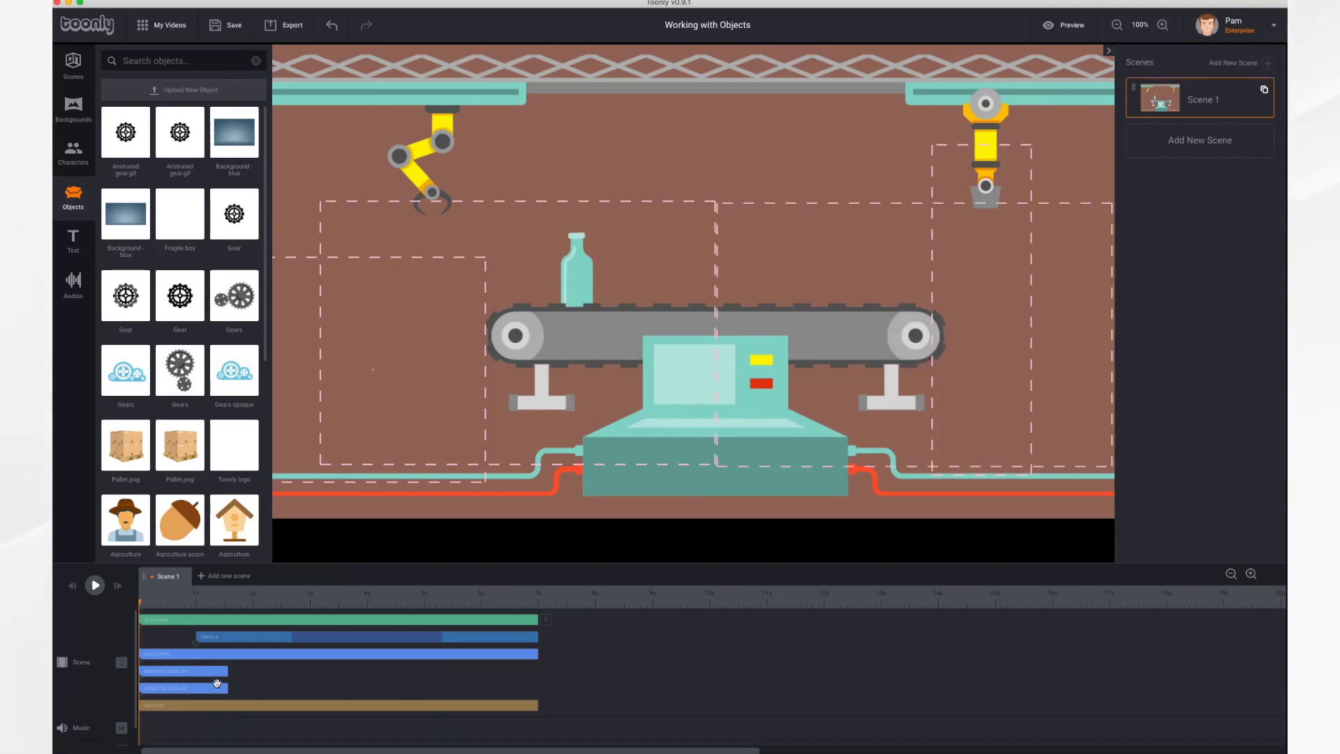
Extend both gears' timeline bars to the scene end
left_click_drag(228, 669, 537, 667)
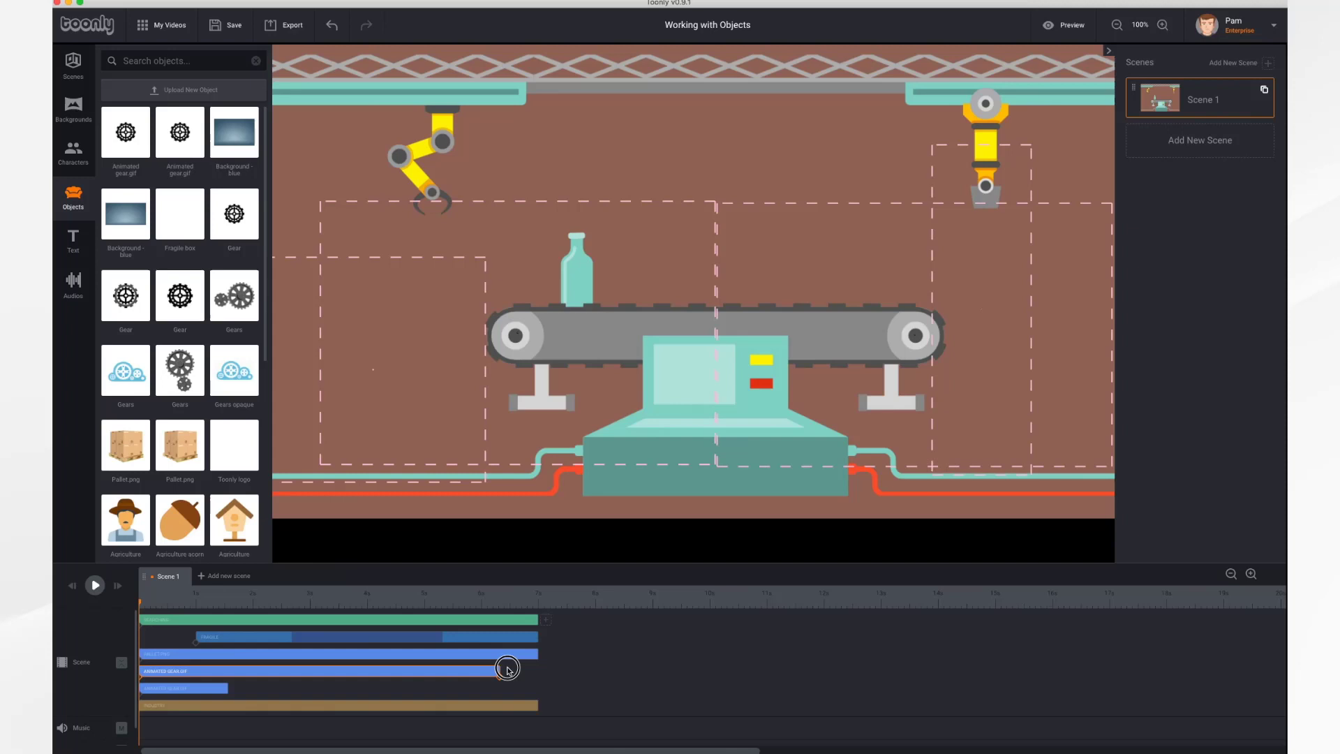
left_click(209, 688)
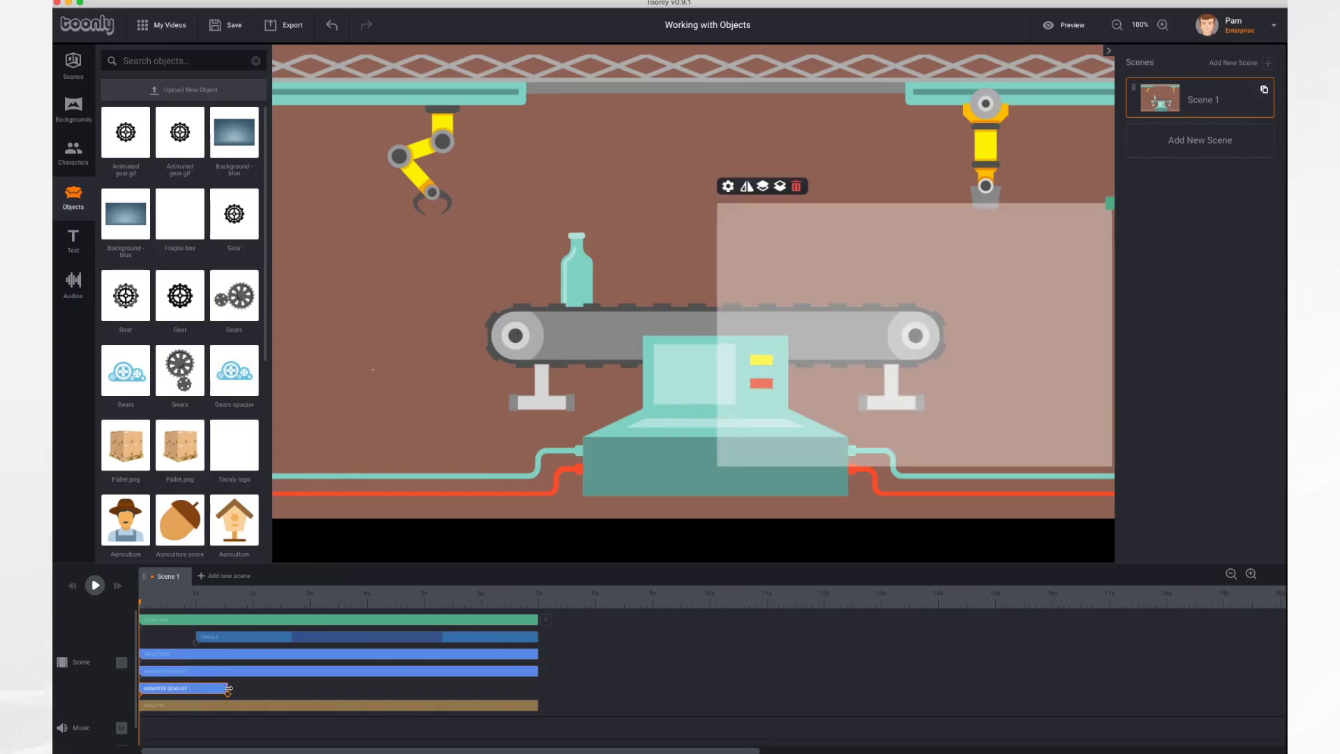
left_click_drag(227, 688, 536, 692)
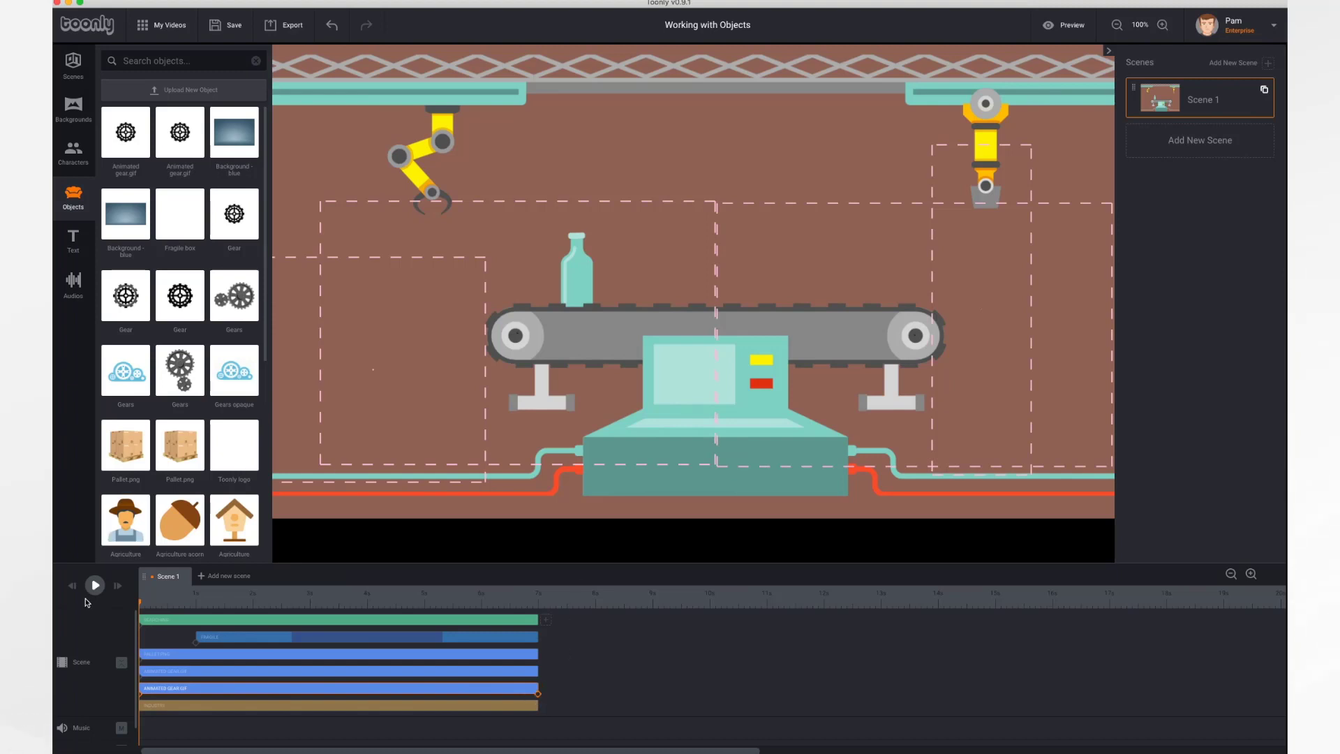
Shrink the left gear and nudge it onto the conveyor's left end
left_click(95, 585)
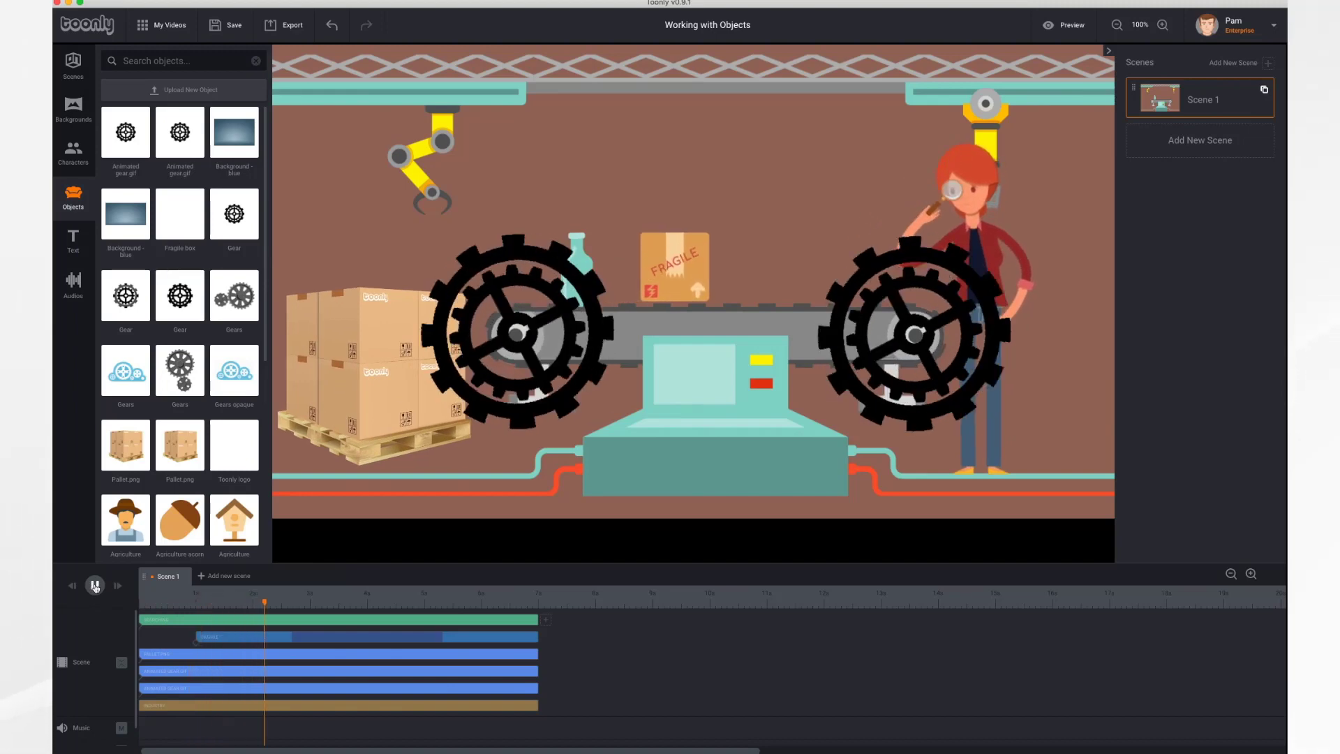
left_click(94, 586)
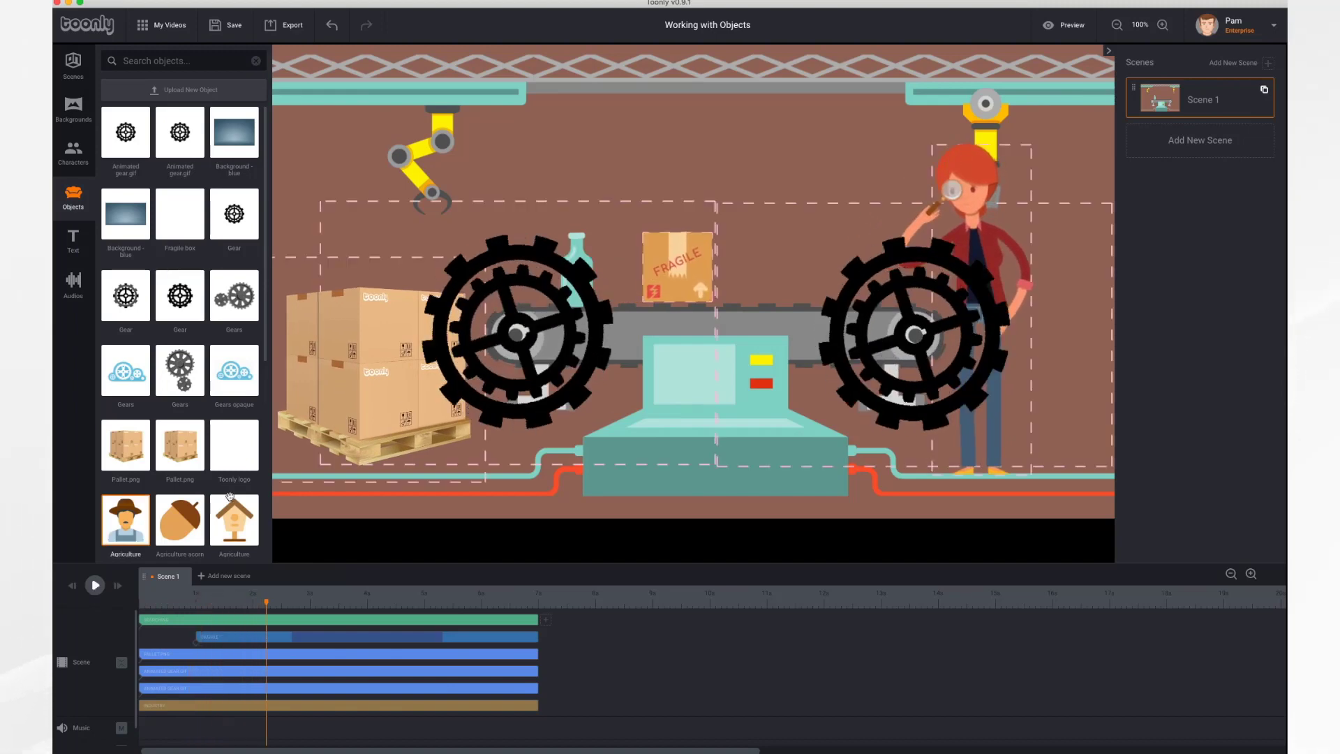
left_click(574, 278)
left_click_drag(716, 203, 570, 304)
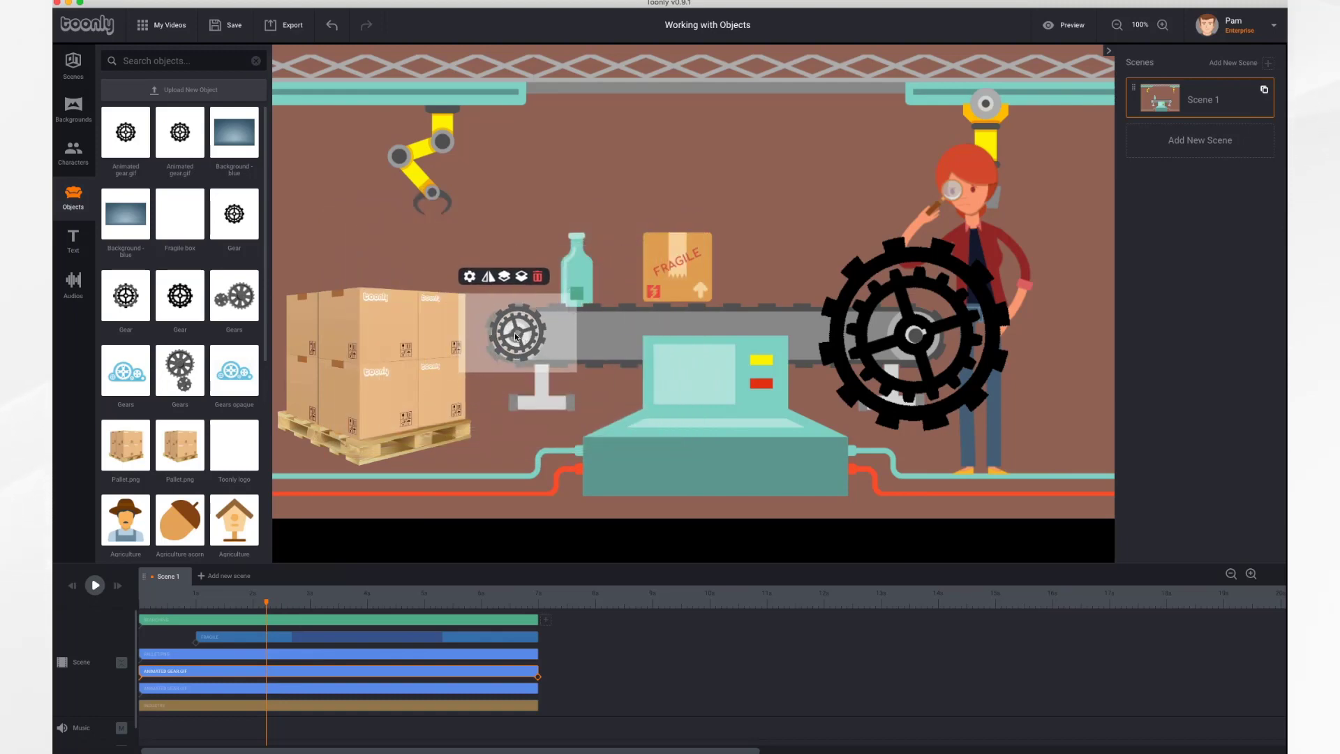
left_click_drag(513, 336, 512, 338)
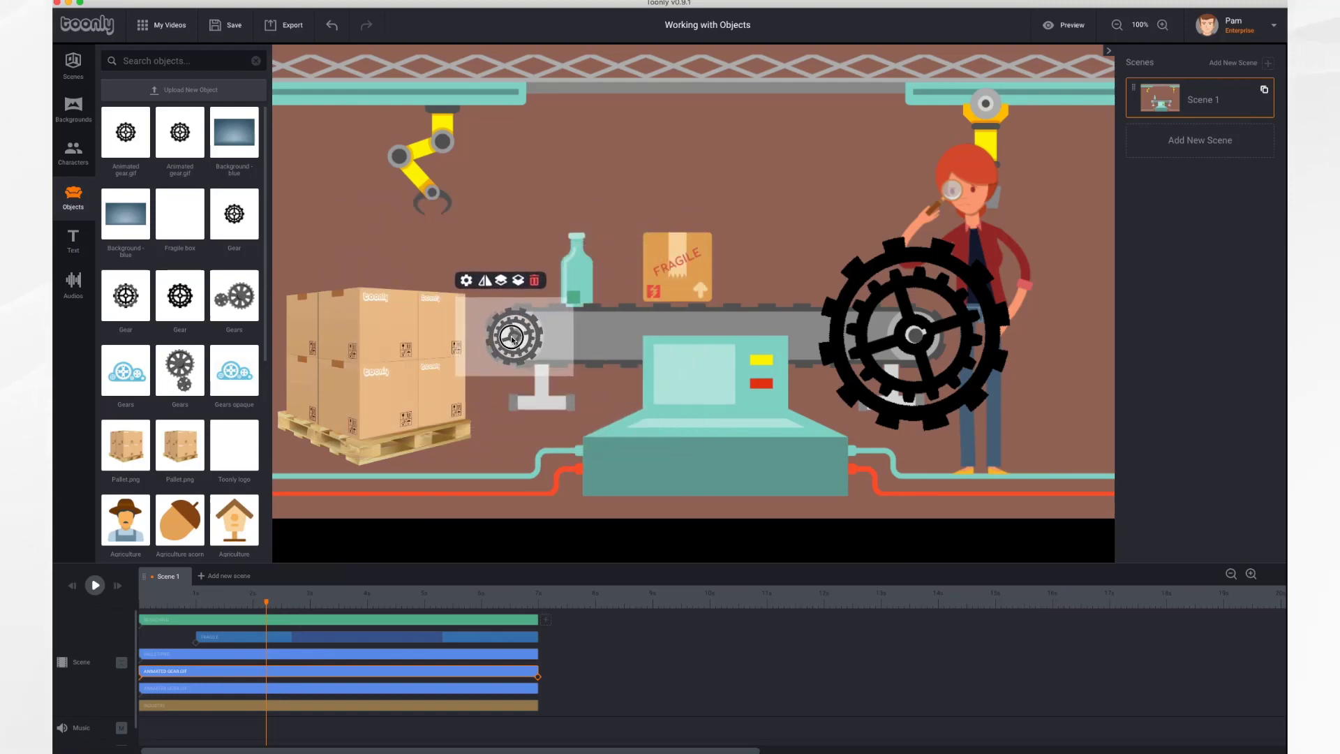
Shrink the large right gear to roller size, matching the left gear
left_click(916, 334)
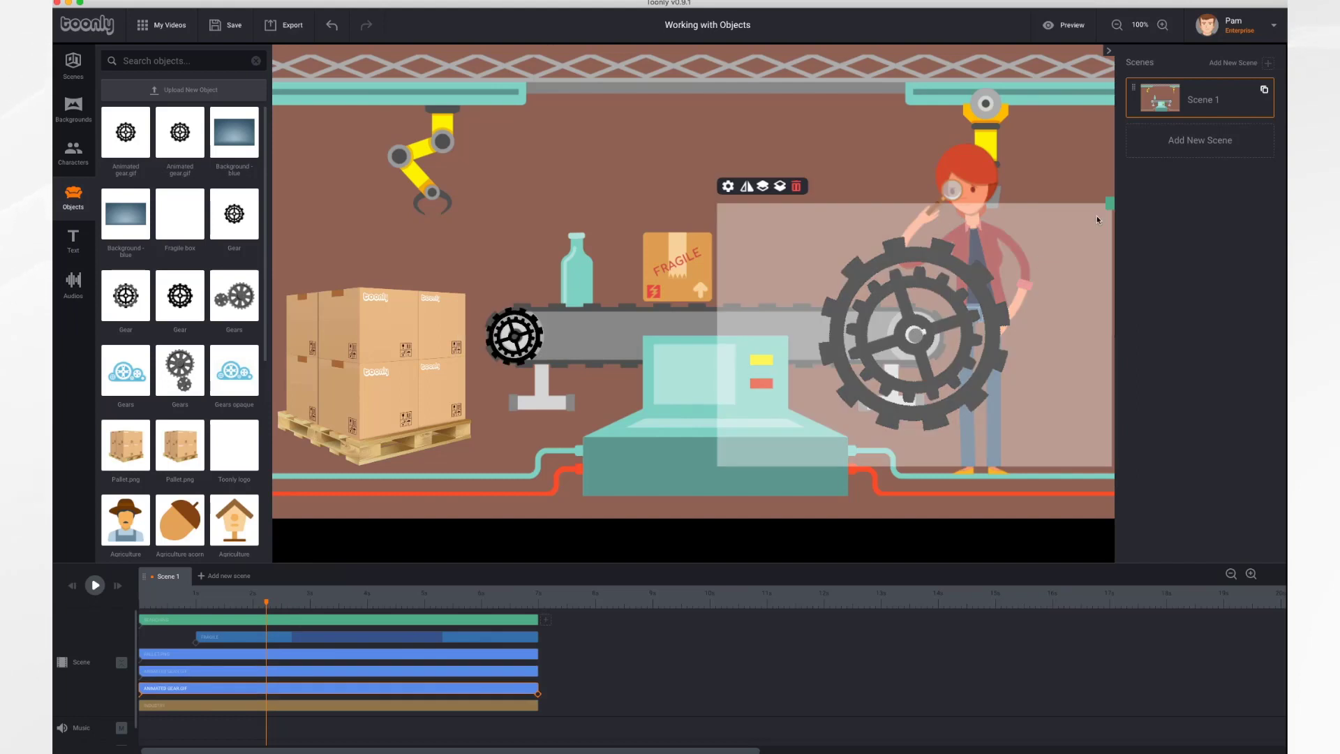
left_click_drag(1108, 204, 973, 296)
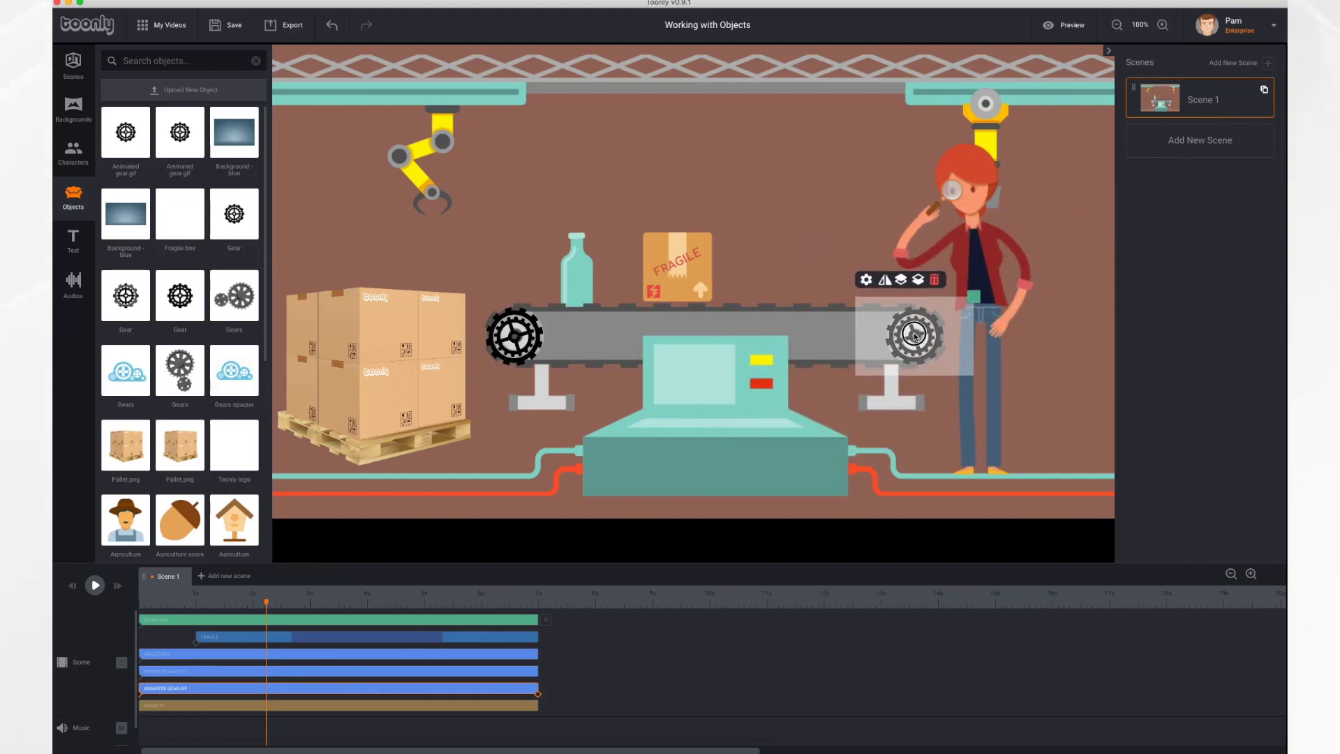
left_click(513, 336)
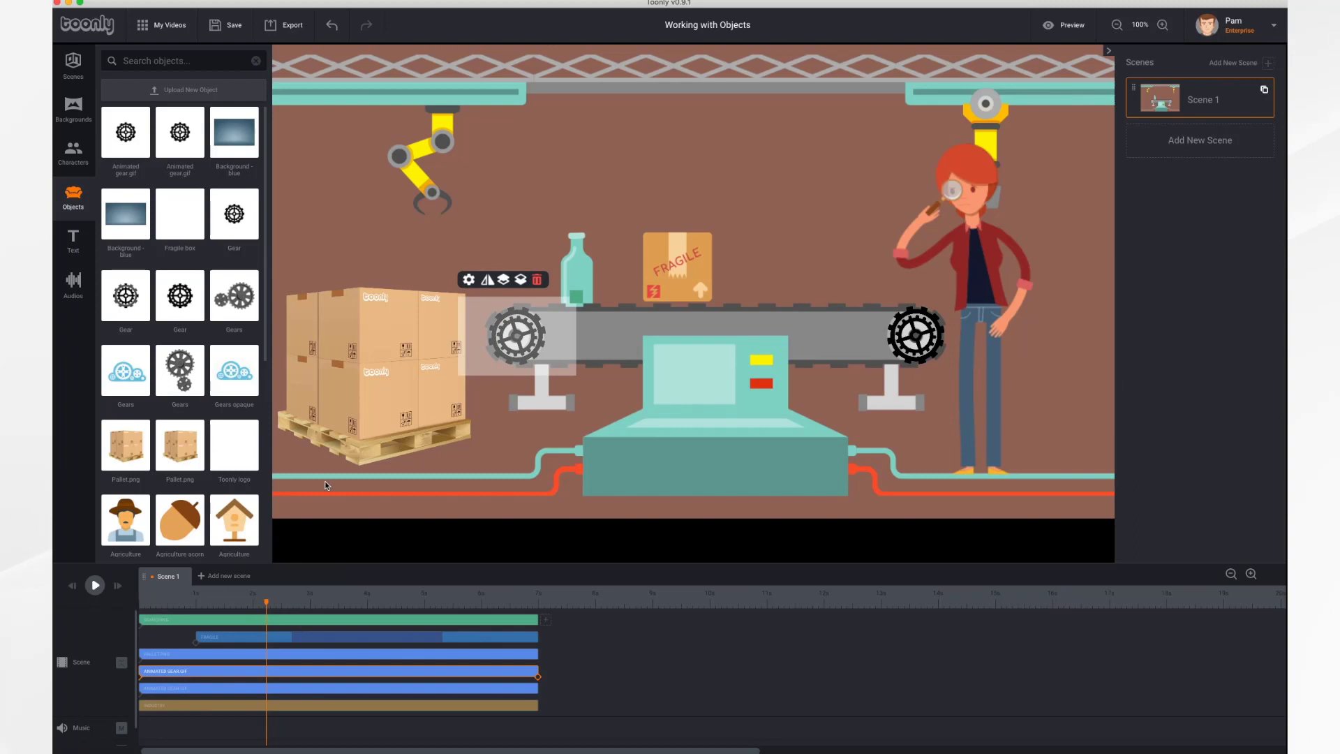
left_click(71, 587)
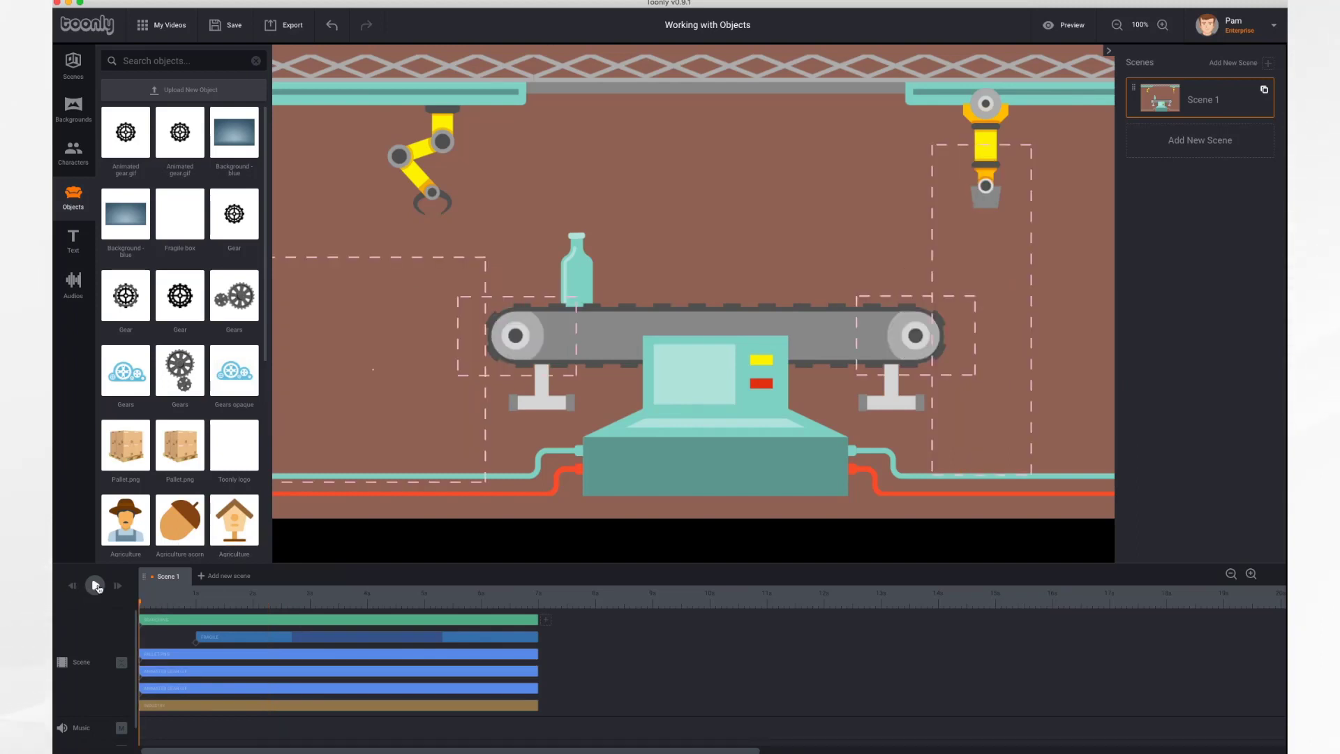
left_click(95, 586)
left_click_drag(537, 606, 469, 690)
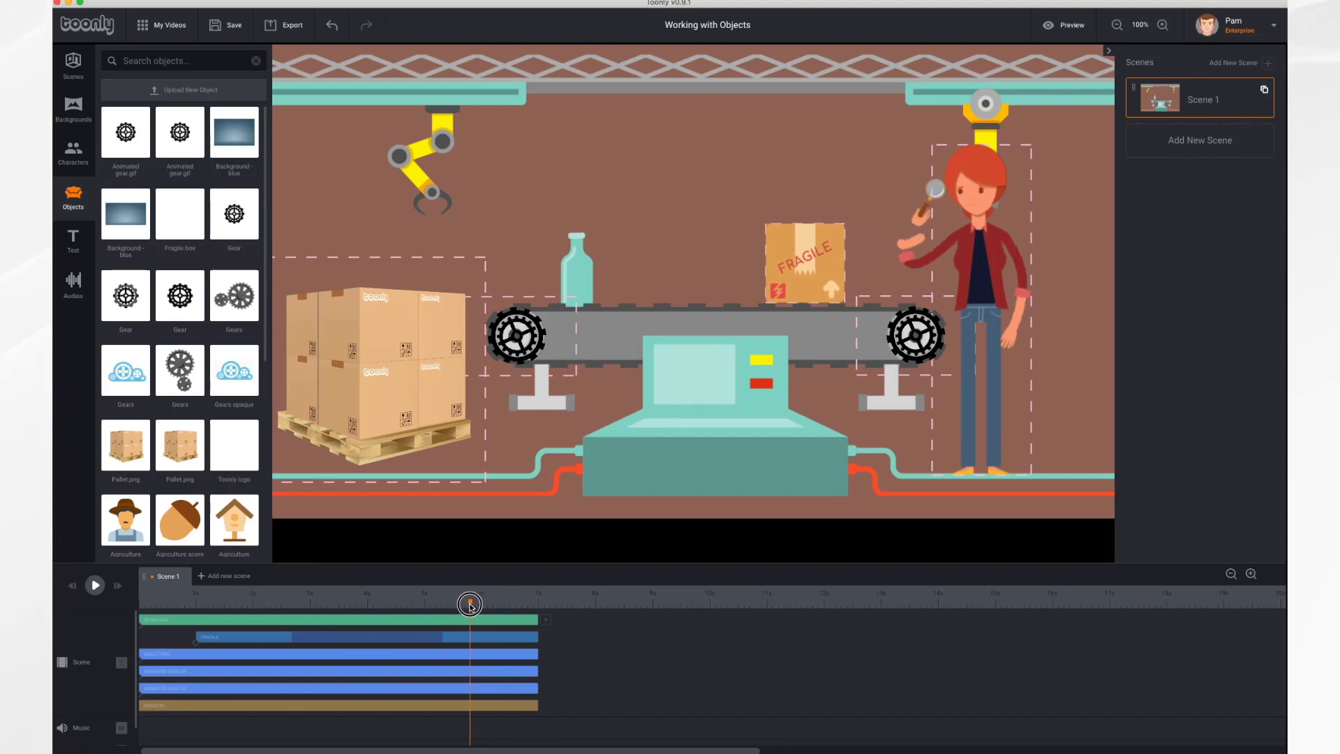
Give the left conveyor gear a Grow in effect and a Shrink out effect
left_click(451, 673)
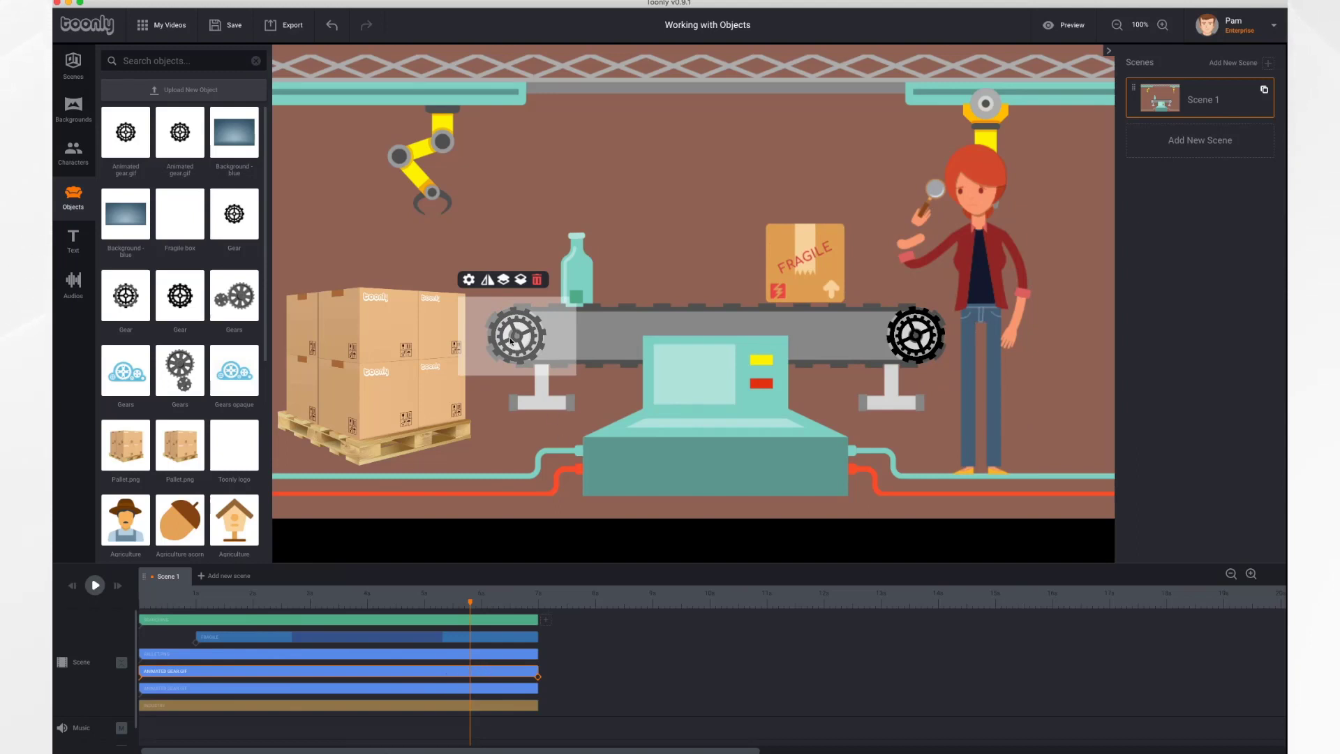
left_click(469, 280)
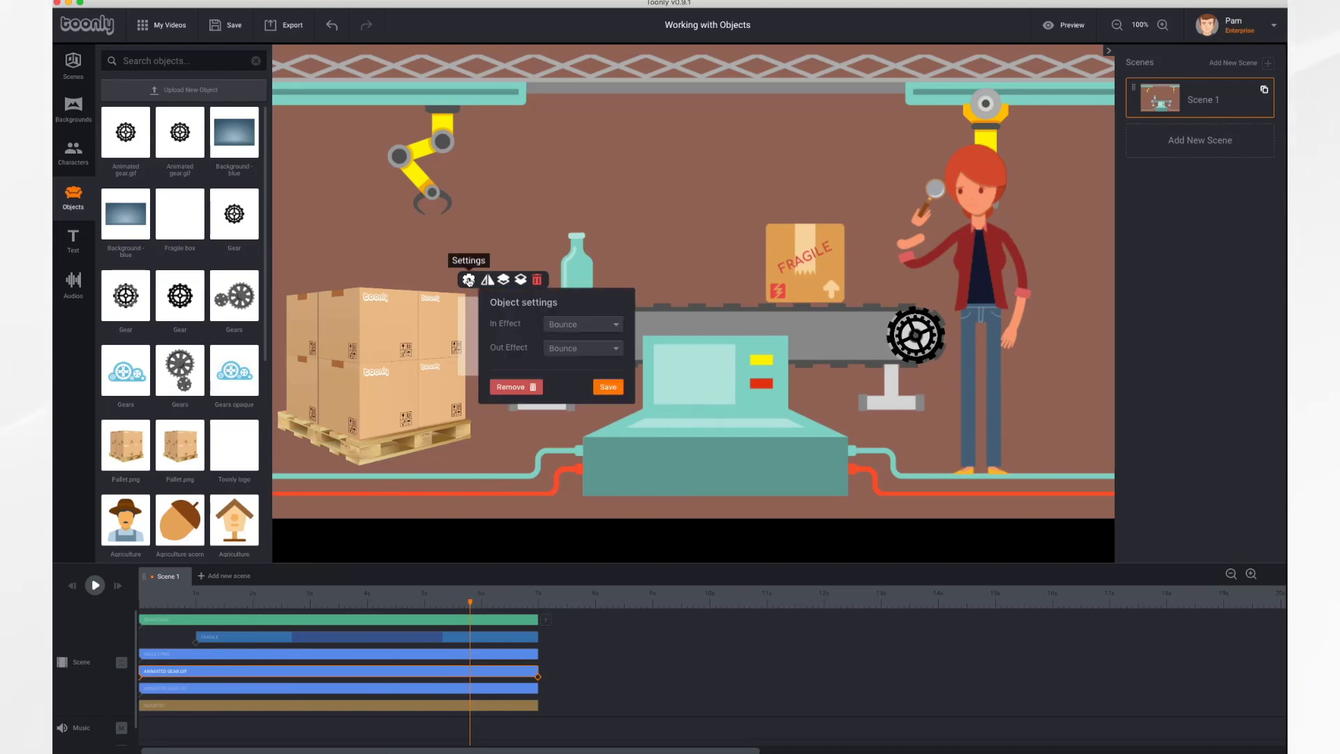
left_click(594, 325)
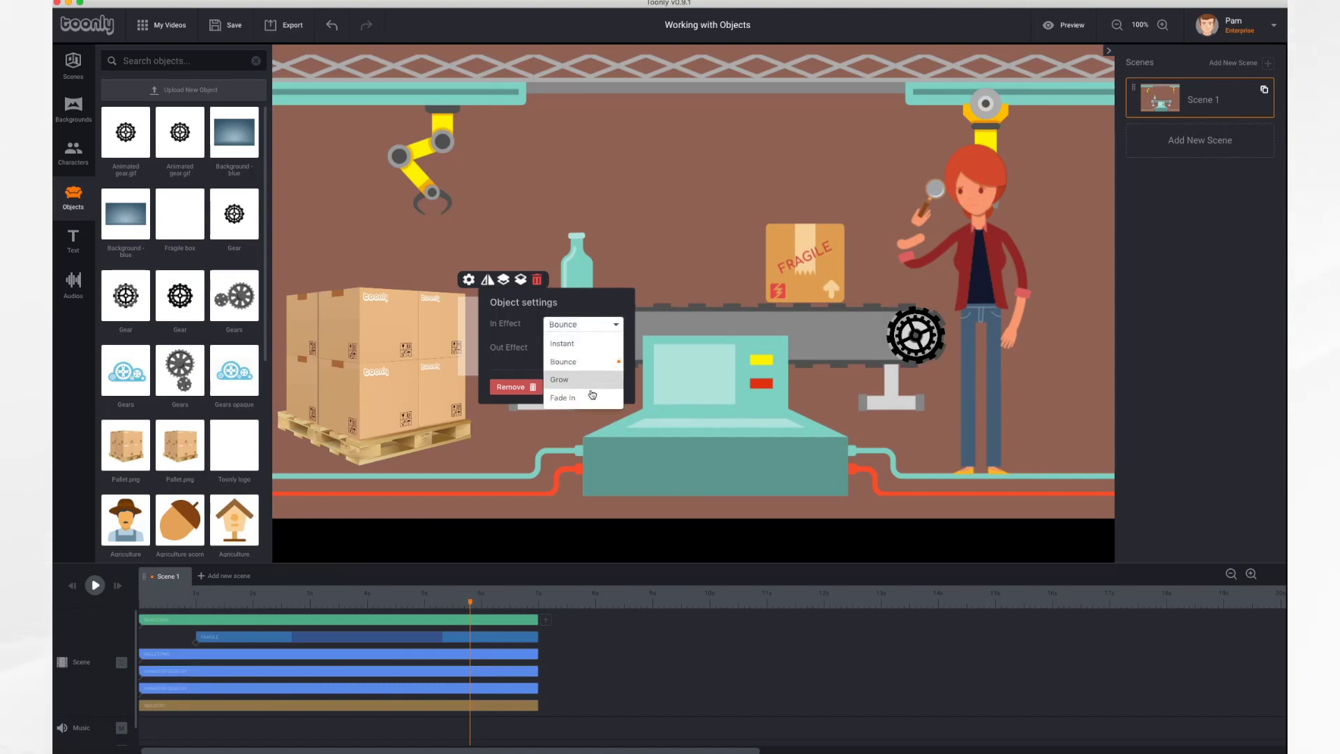
left_click(588, 383)
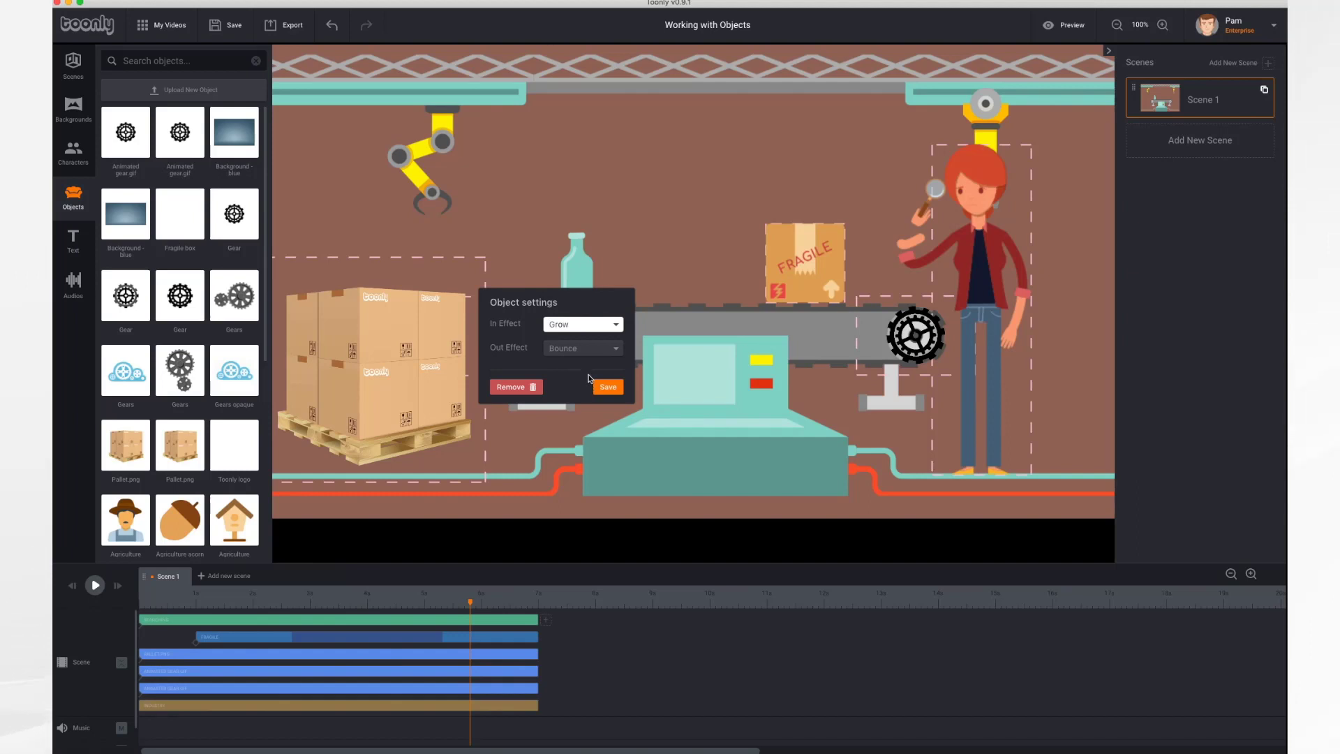
left_click(603, 352)
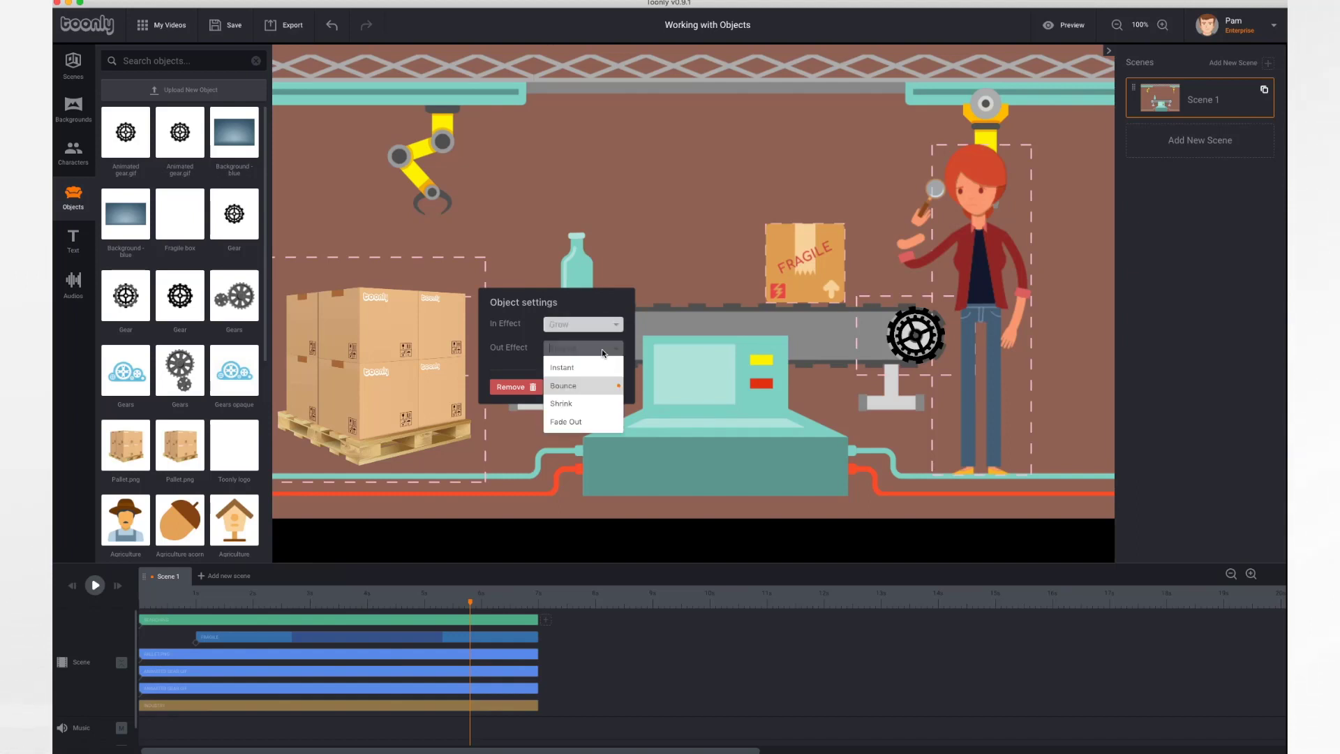
left_click(573, 403)
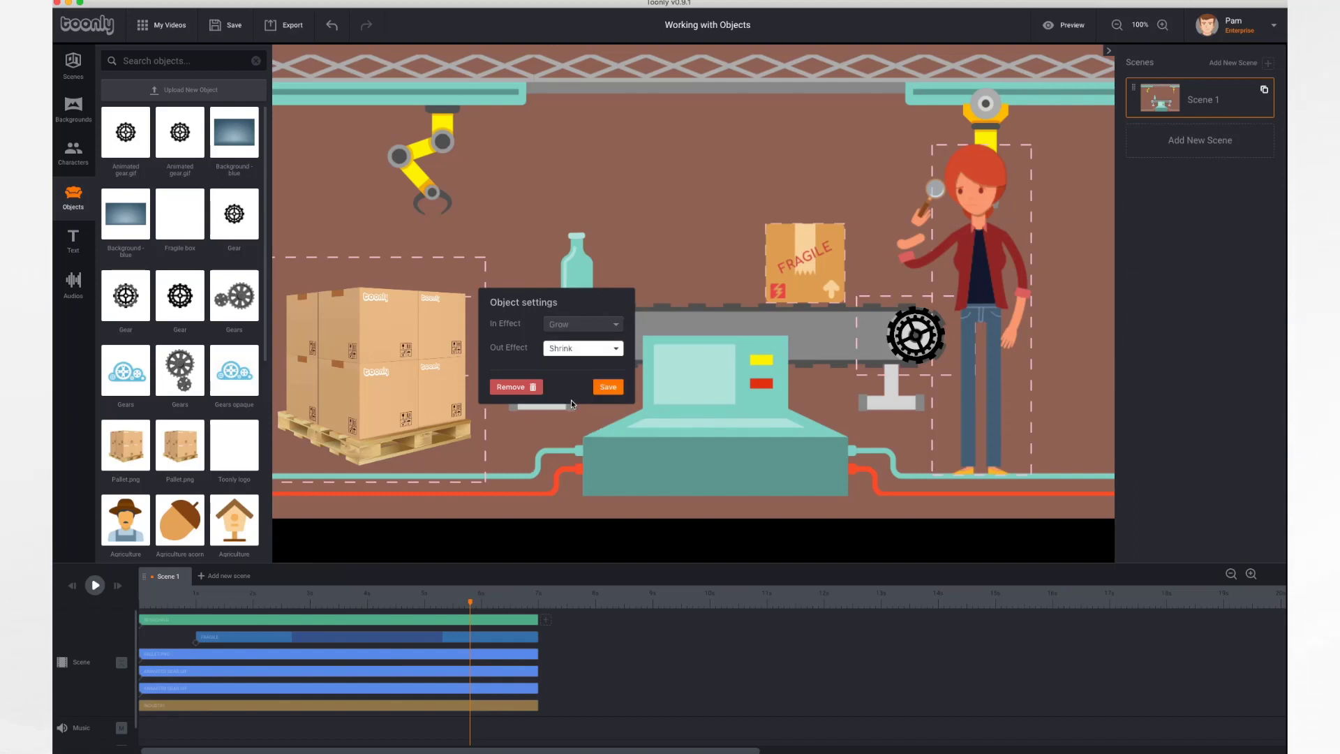
left_click(609, 386)
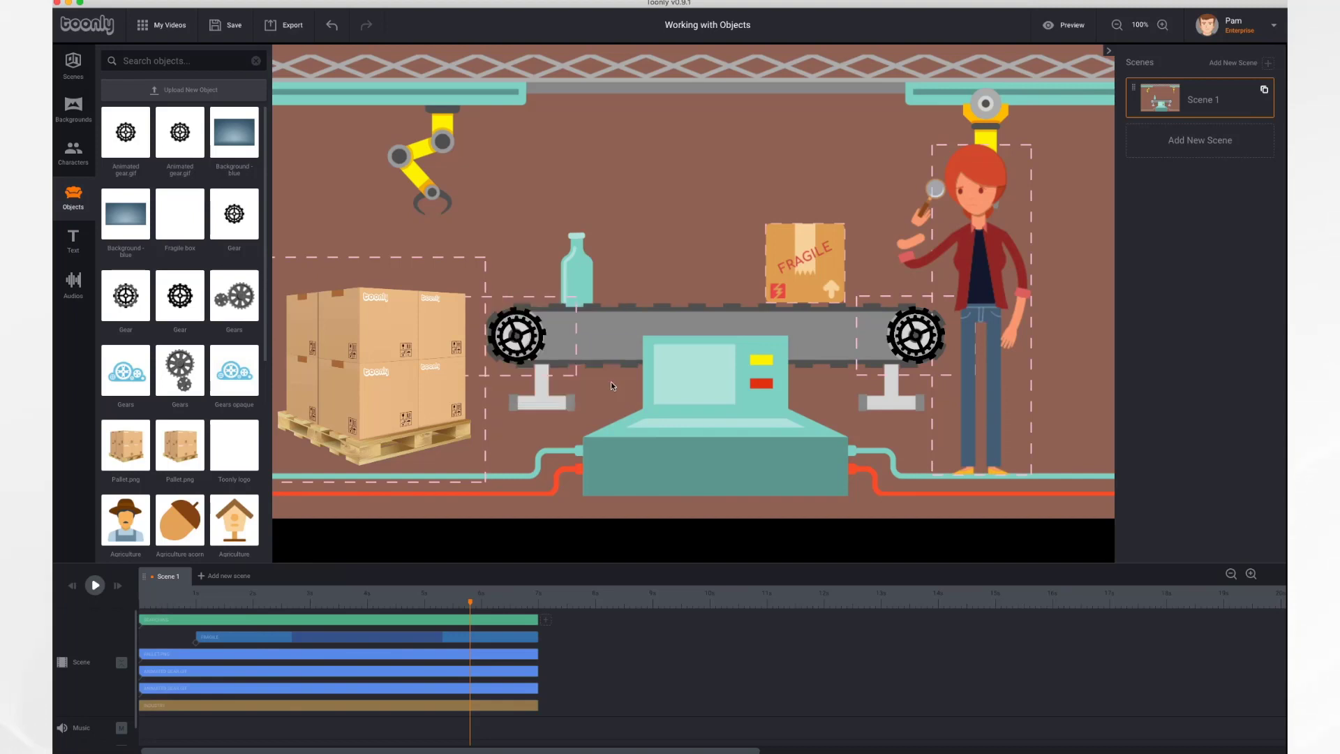
Give the right conveyor gear a Grow in effect and a Shrink out effect
left_click(917, 338)
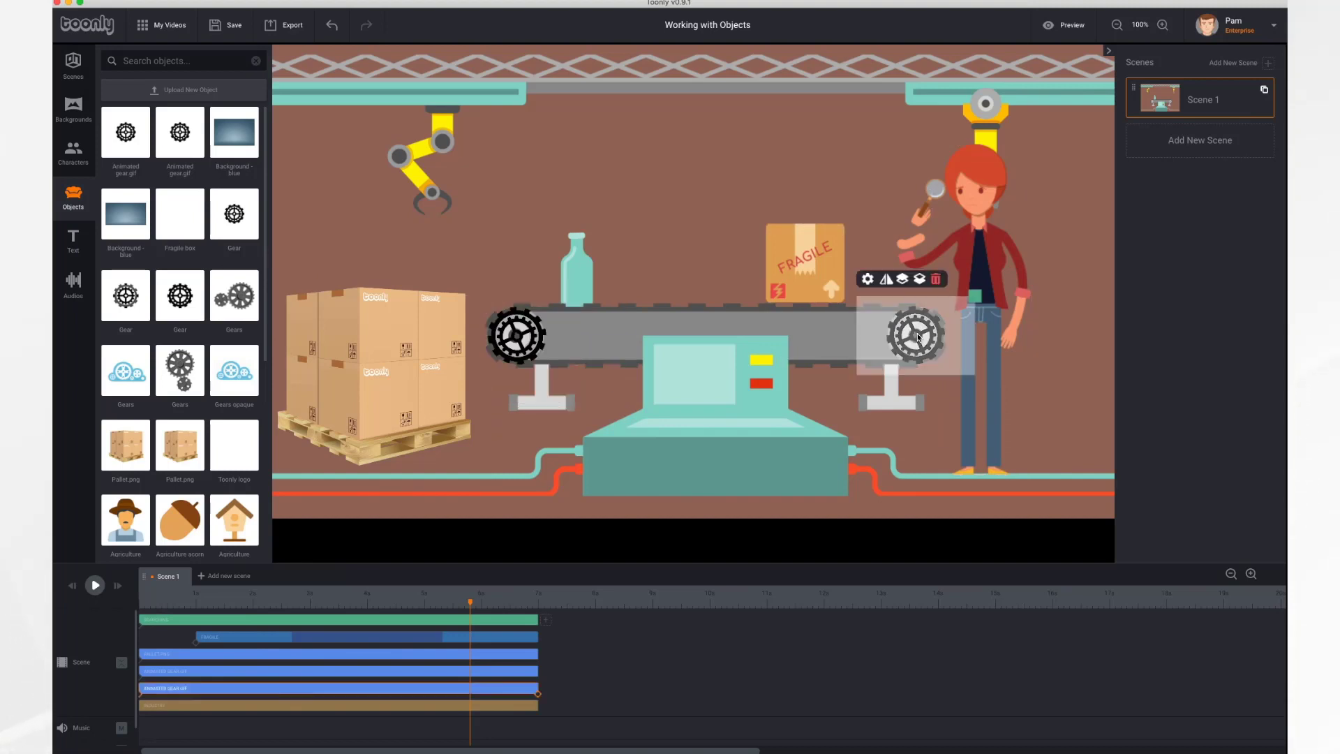
left_click(868, 282)
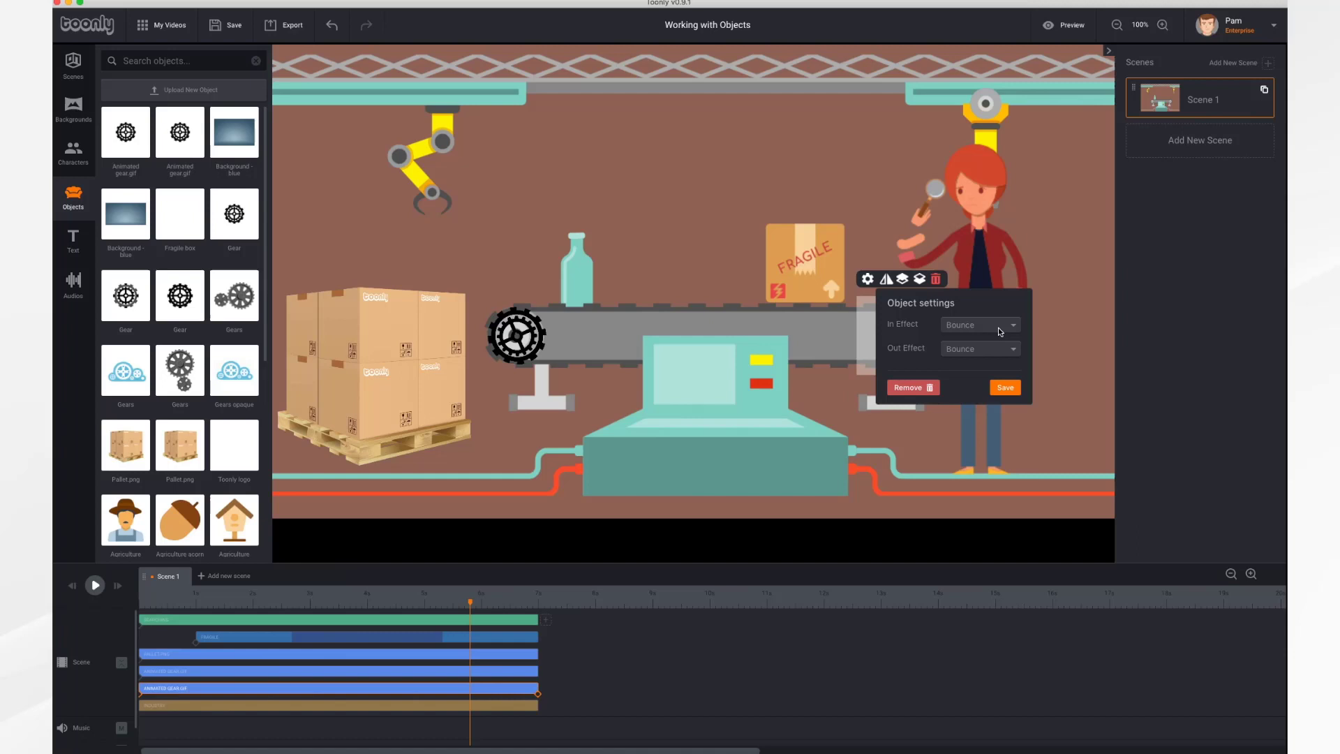
left_click(999, 328)
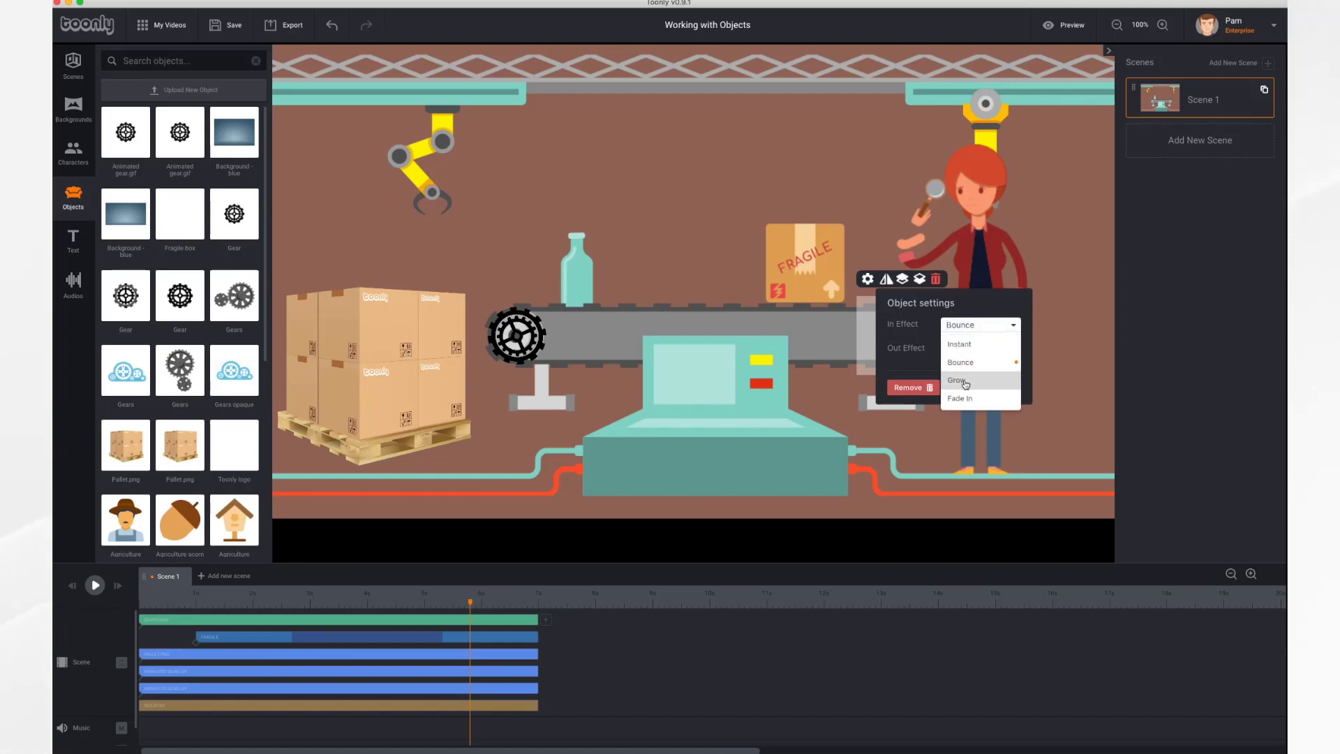
left_click(966, 384)
left_click(982, 352)
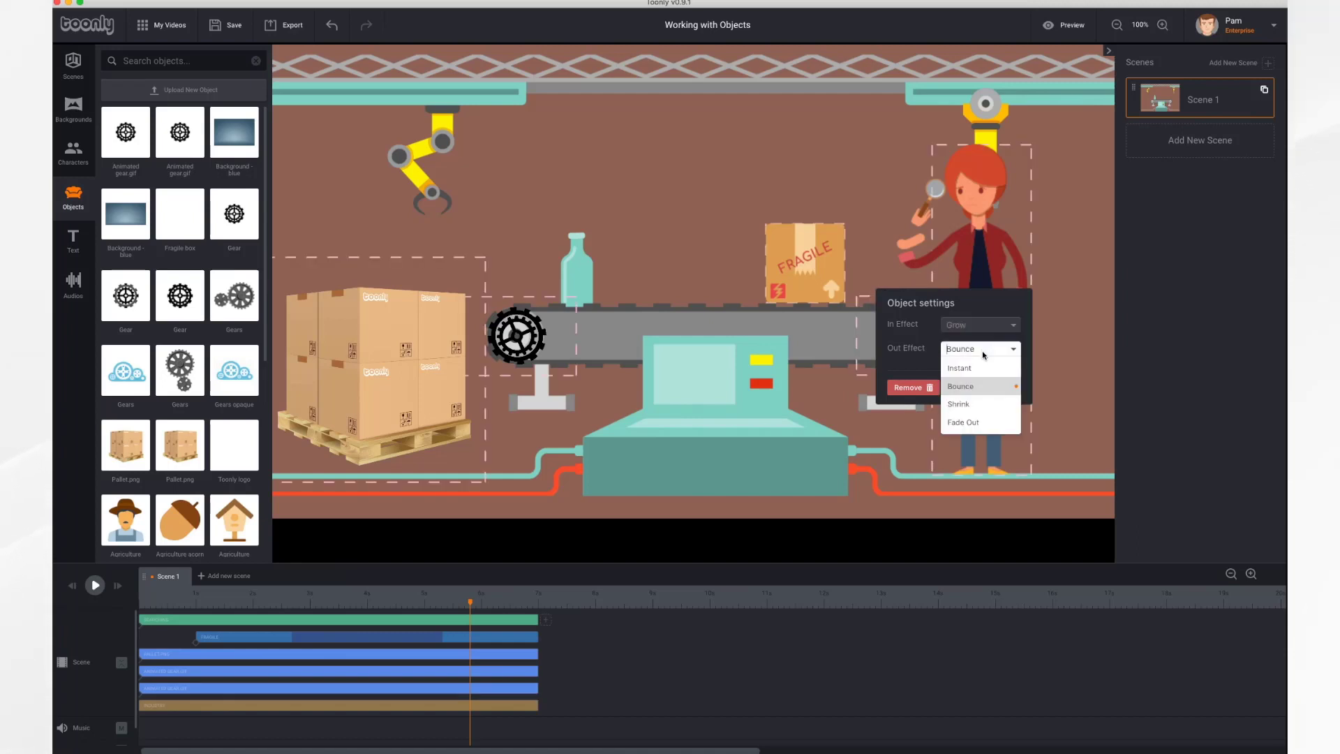
left_click(967, 405)
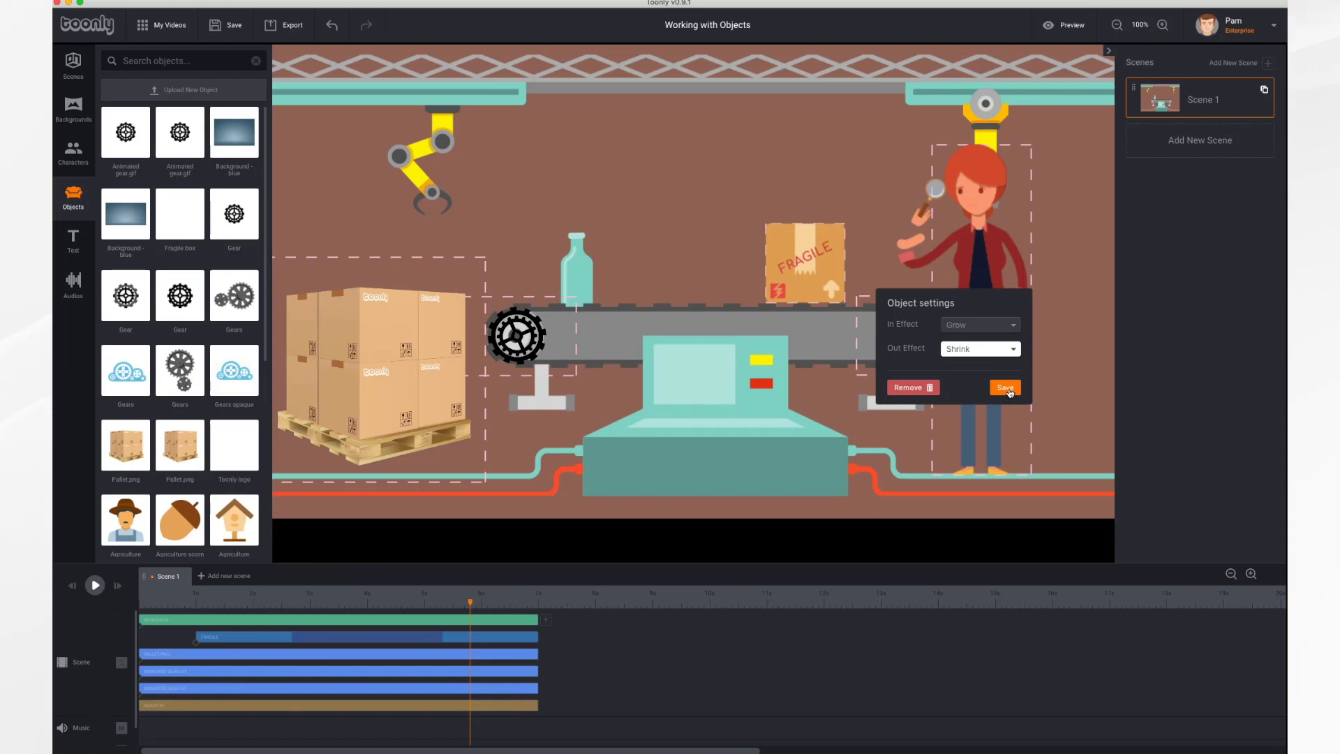
left_click(1005, 388)
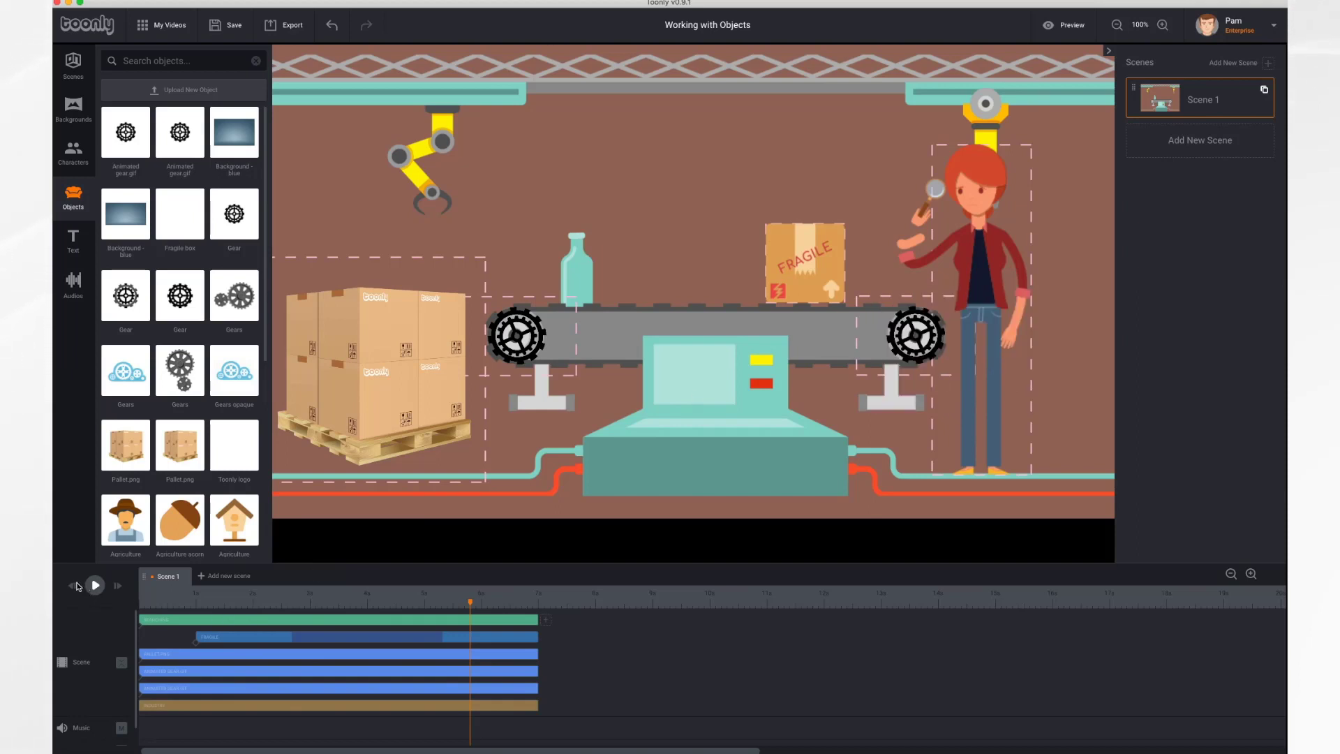
left_click(71, 586)
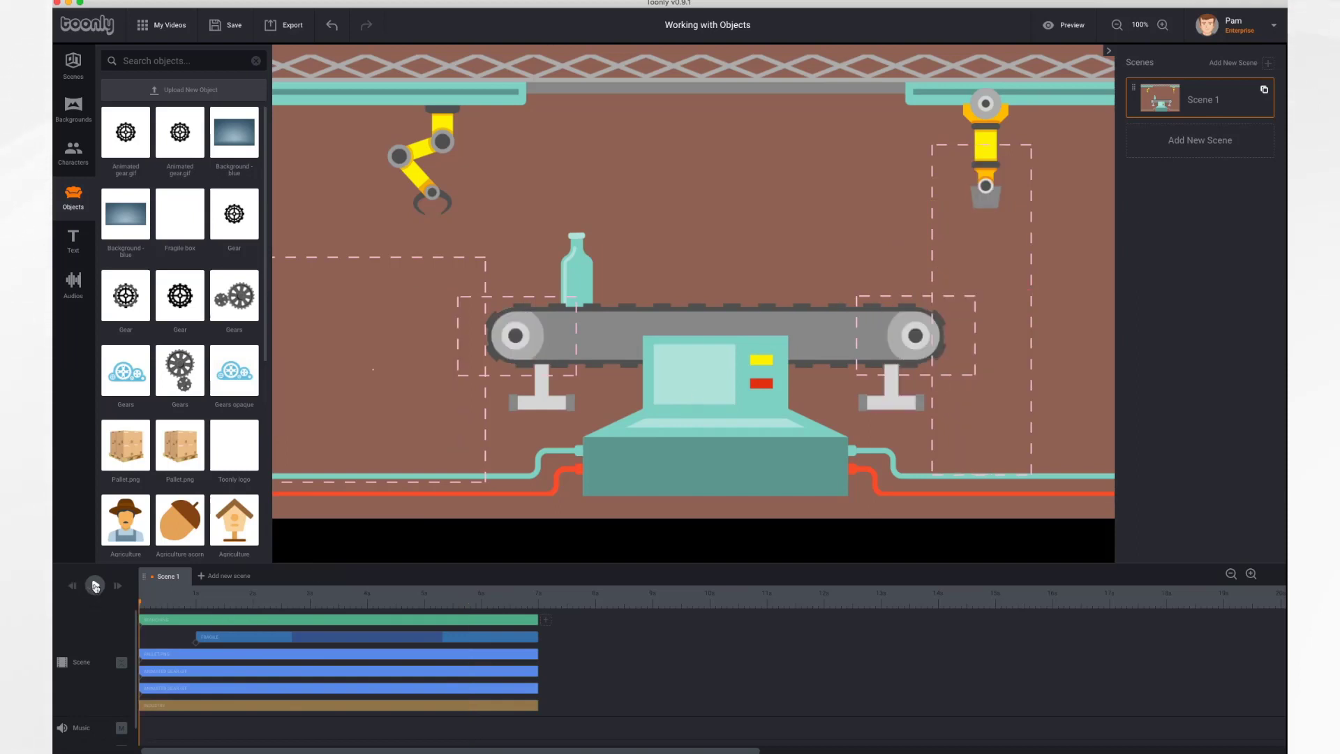
left_click(94, 586)
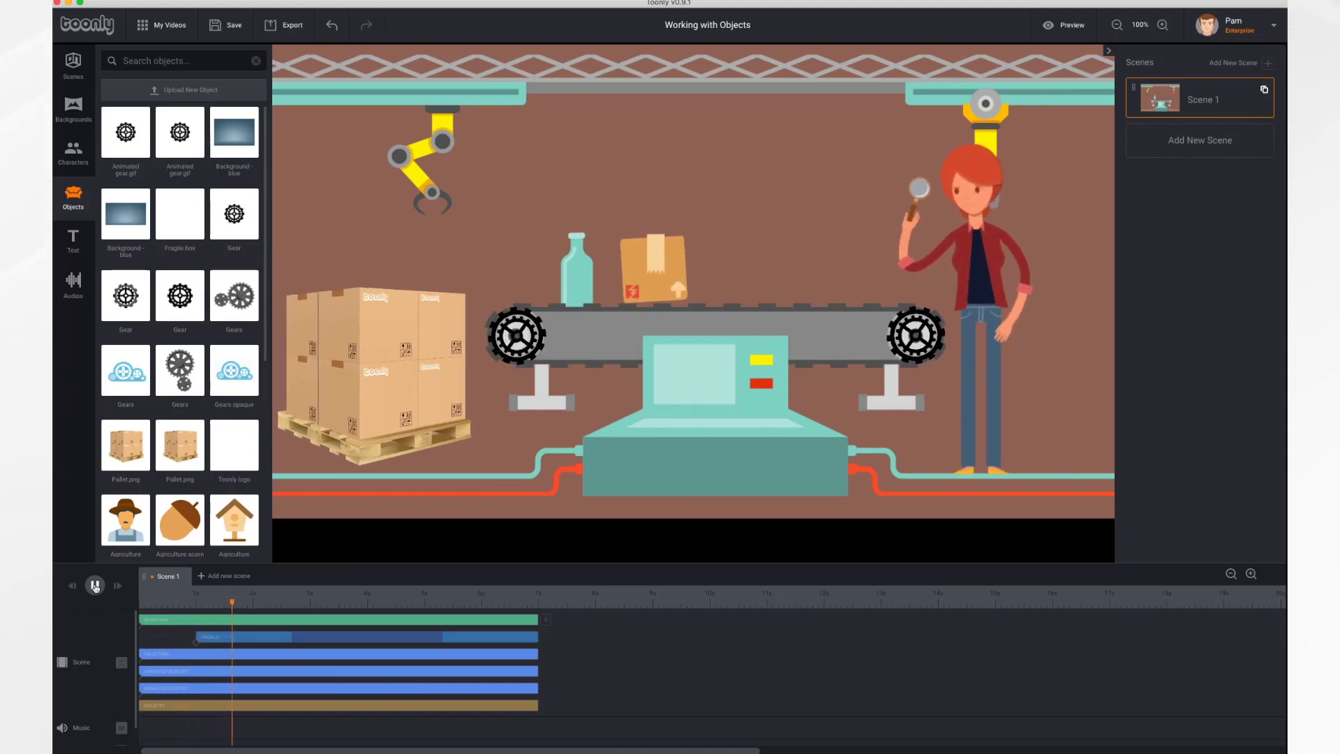